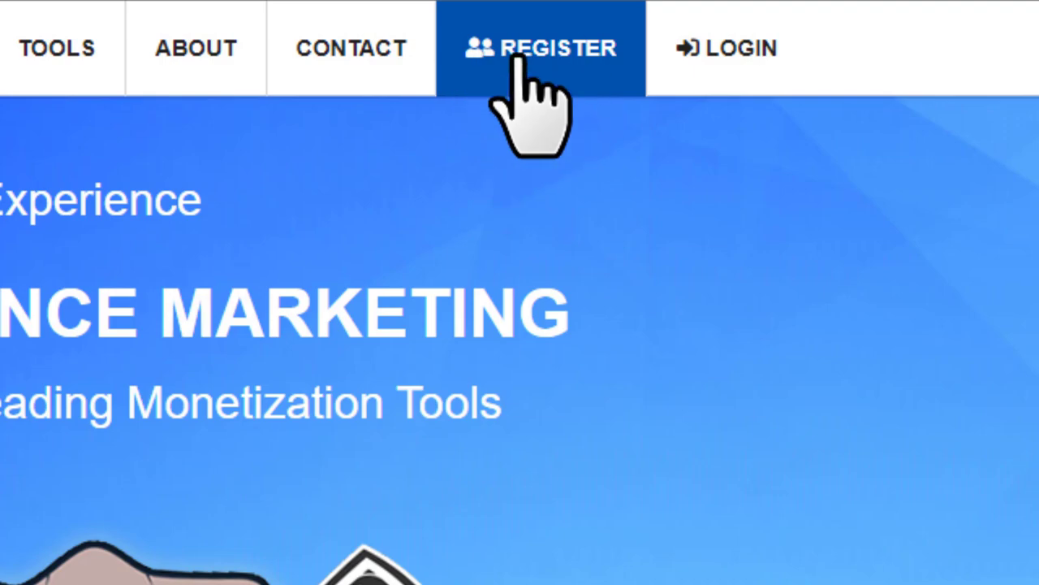
# Step: Go from the CPAGrip home page's Register form to Offer Tools > My Offers
pyautogui.click(517, 60)
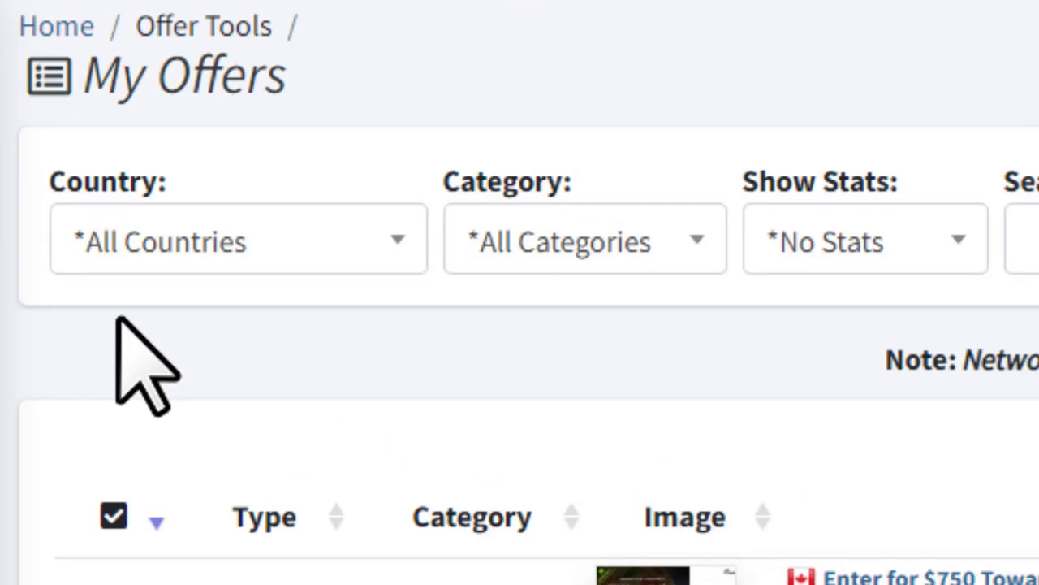
# Step: Keep Country at All Countries, search offers for 'ps5', and scroll through the PS5 results
pyautogui.click(583, 105)
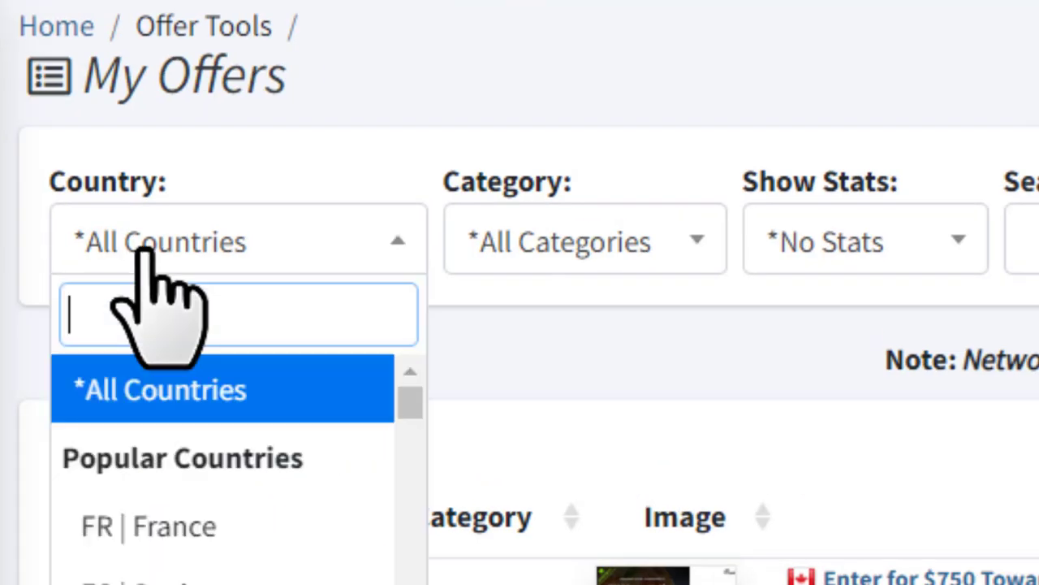
pyautogui.click(227, 396)
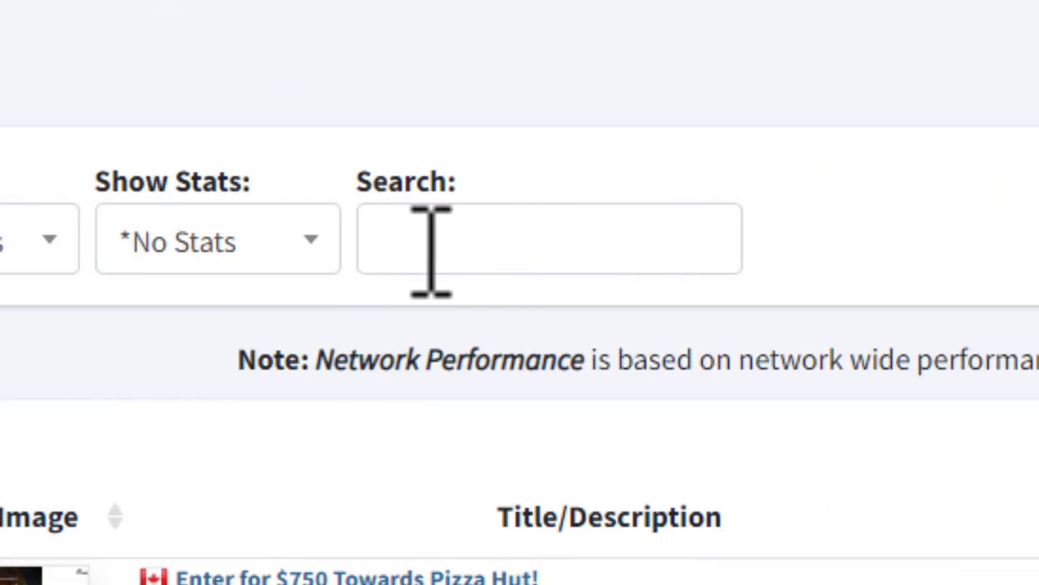
pyautogui.click(529, 242)
pyautogui.write('ps5')
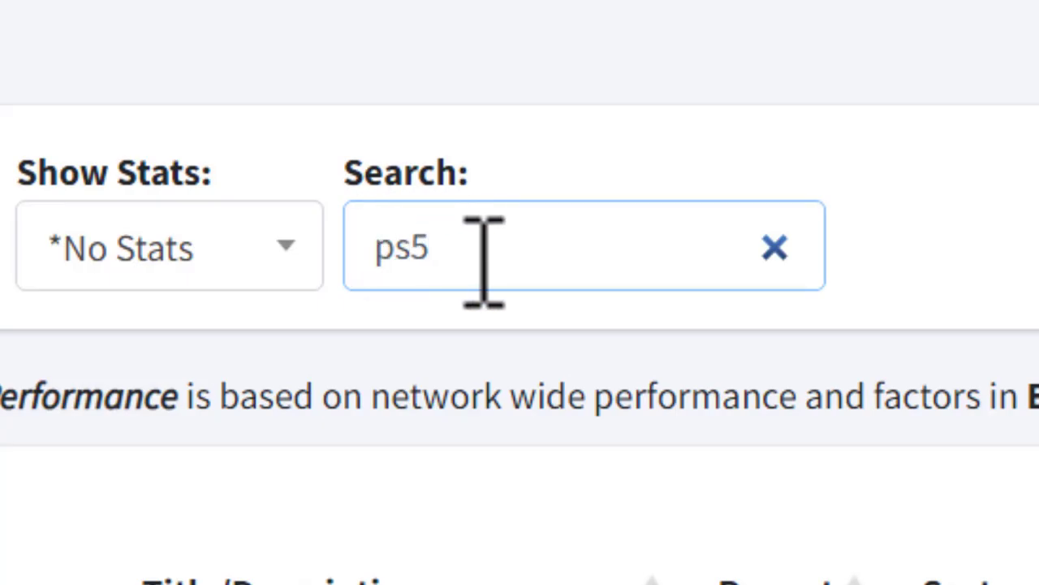
pyautogui.scroll(-5, 763, 187)
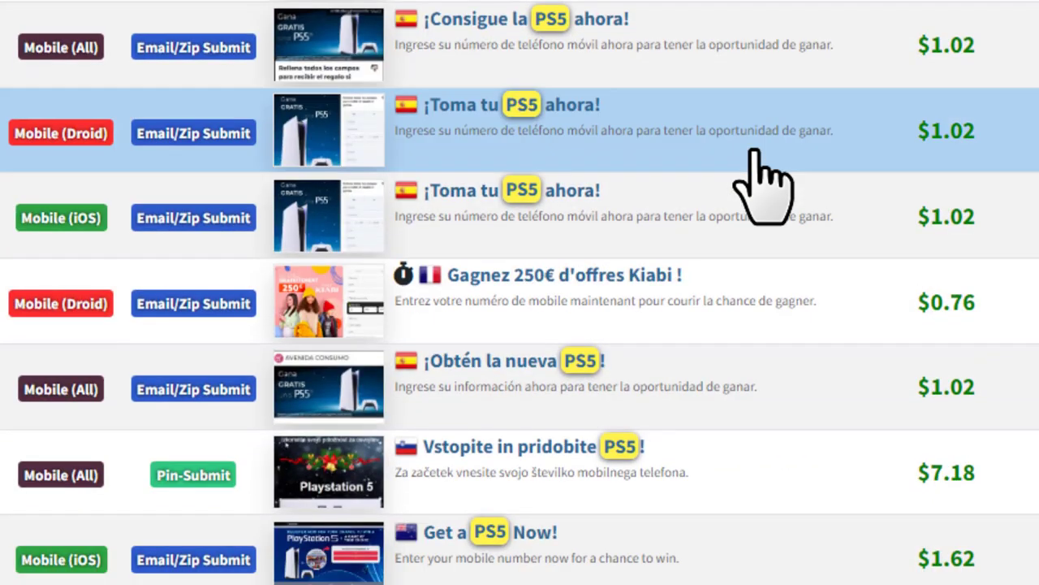
pyautogui.scroll(-3, 495, 187)
pyautogui.scroll(-10, 492, 175)
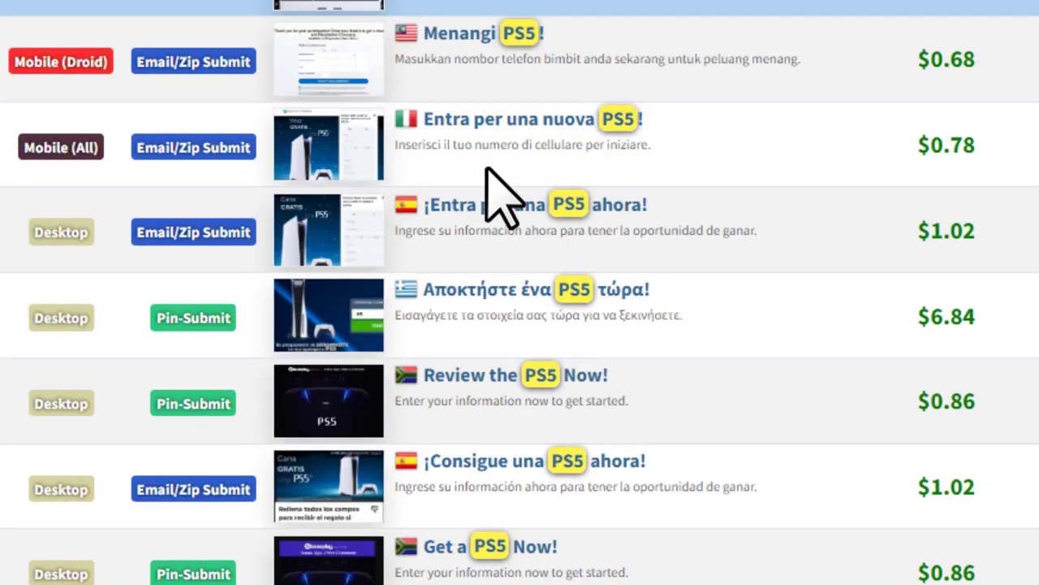
pyautogui.scroll(5, 487, 170)
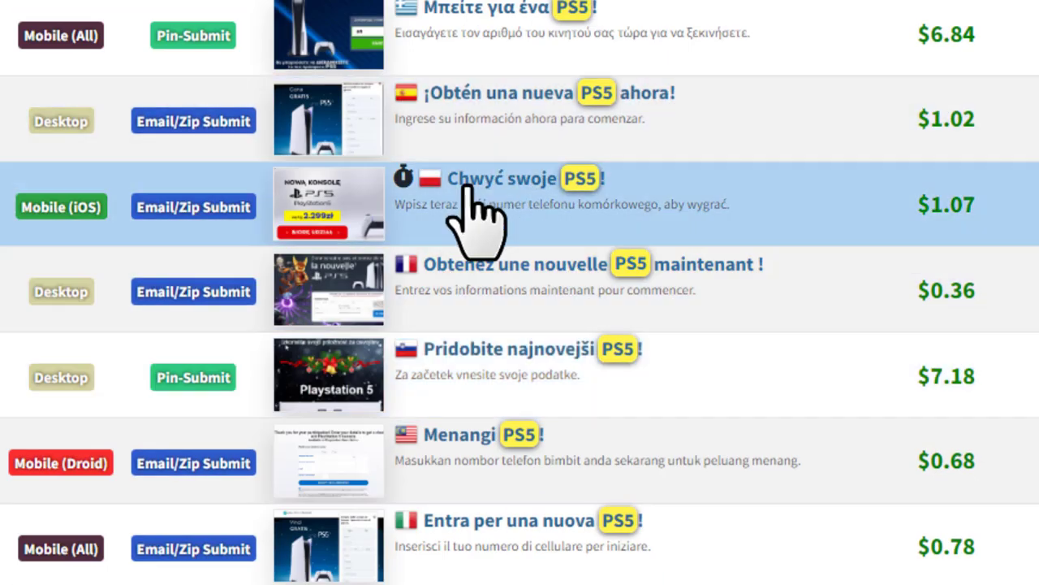
pyautogui.scroll(8, 485, 285)
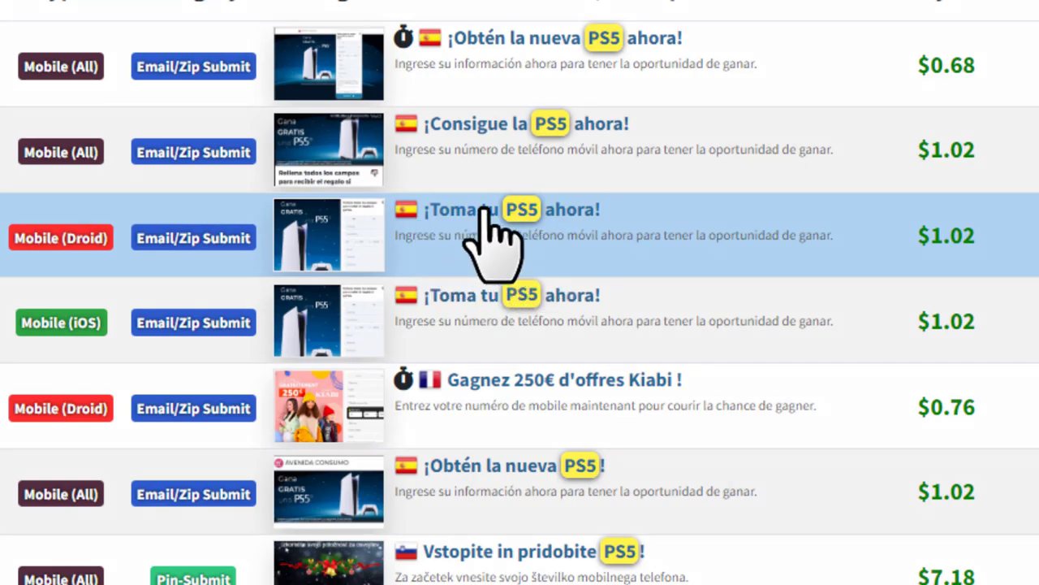
# Step: Copy the tracking link of the Spanish '¡Toma tu PS5 ahora!' offer from its details popup
pyautogui.click(485, 211)
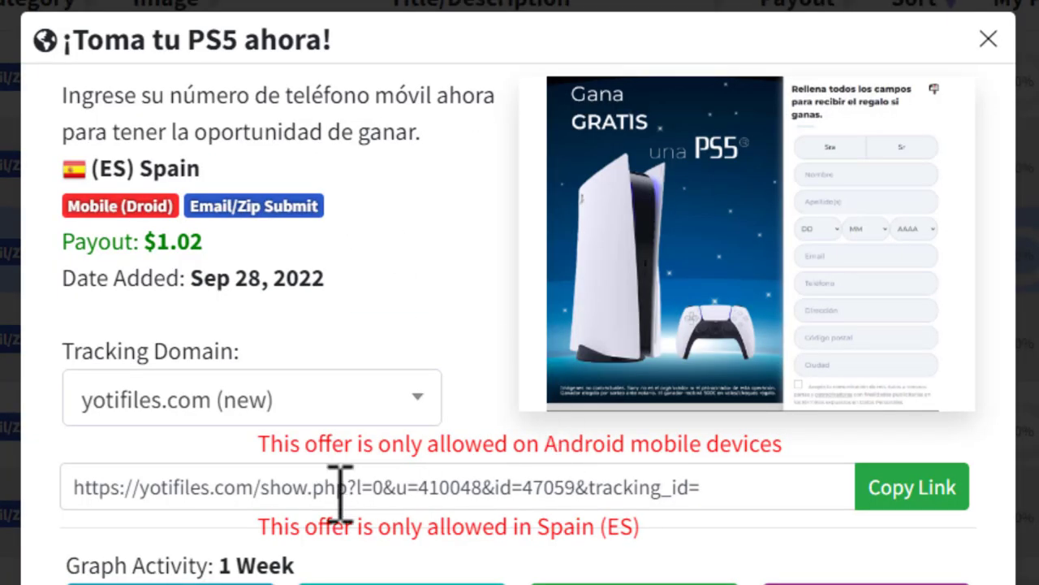
pyautogui.click(908, 487)
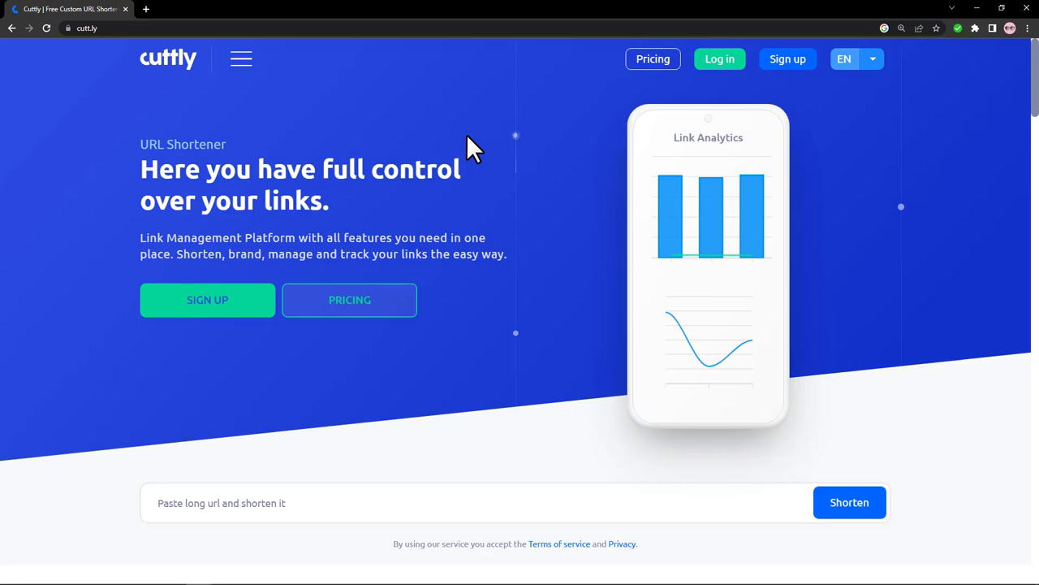
pyautogui.scroll(-3, 466, 172)
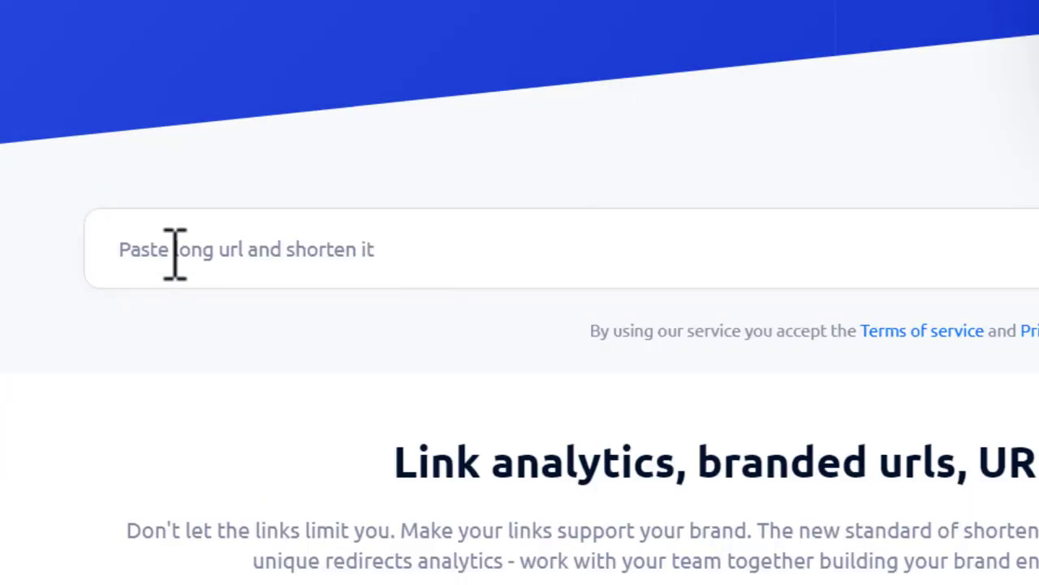
pyautogui.click(175, 252)
pyautogui.hotkey('ctrl', 'v')
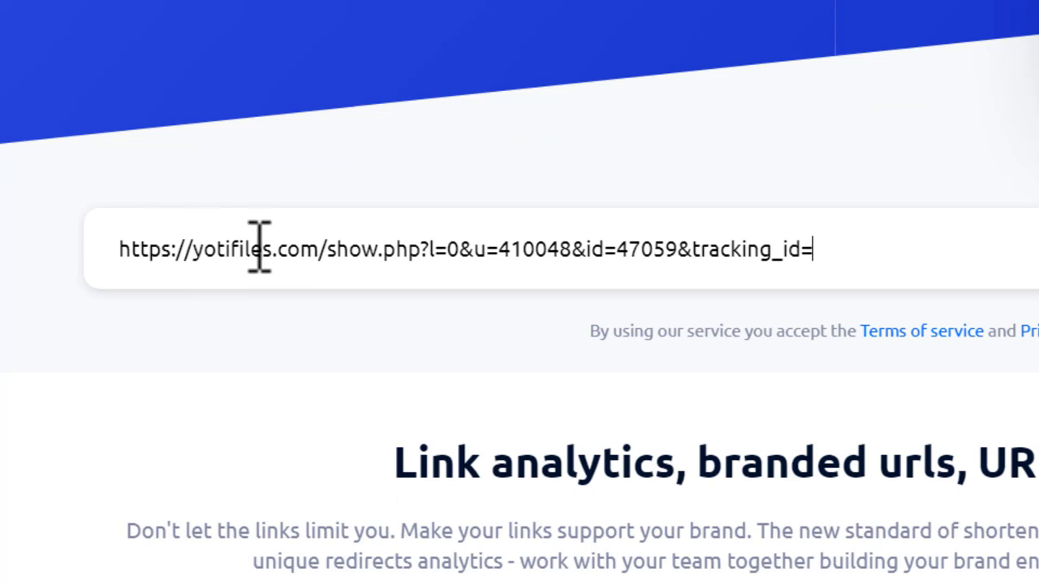
pyautogui.click(822, 250)
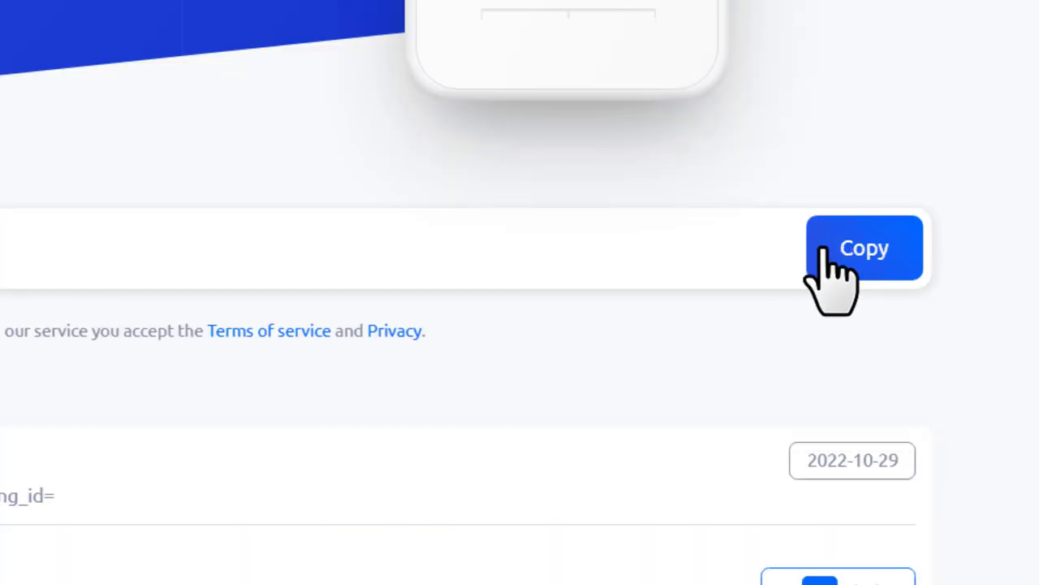
pyautogui.click(823, 253)
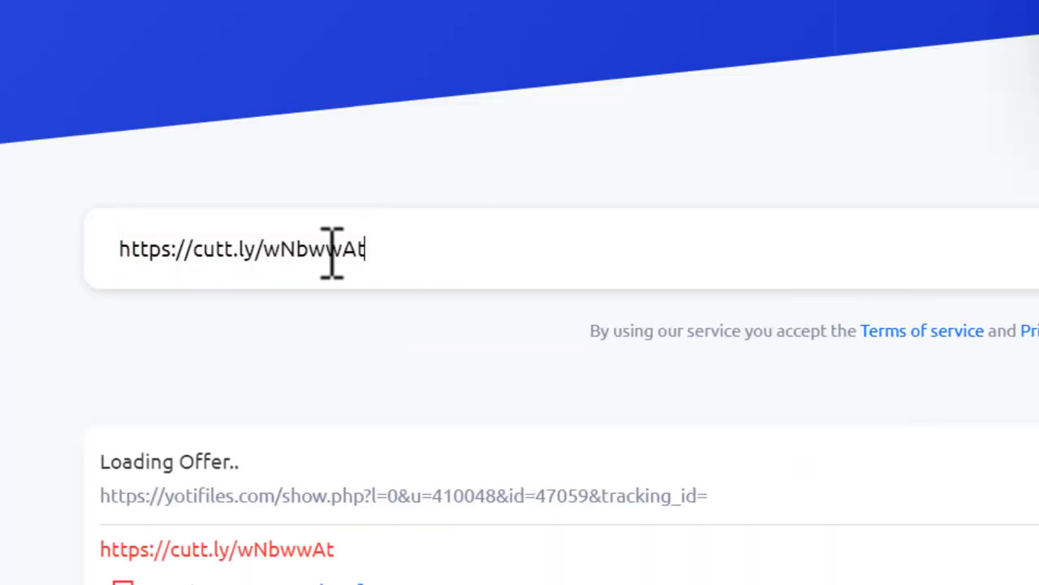
pyautogui.moveTo(233, 258); pyautogui.dragTo(108, 258)
pyautogui.moveTo(422, 250); pyautogui.dragTo(100, 255)
pyautogui.click(103, 256)
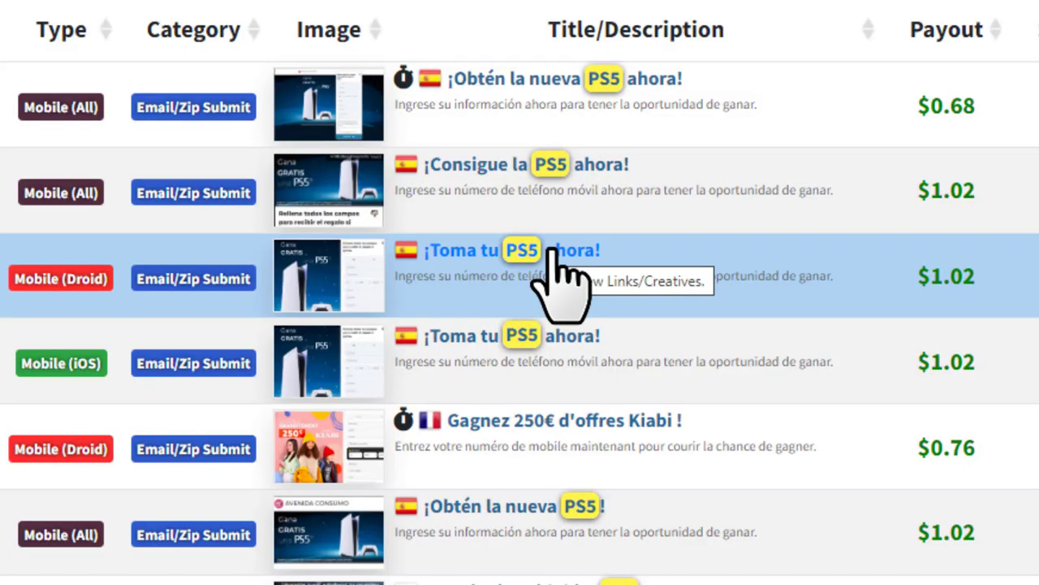
# Step: Review the support chat reply 'Yes' confirming CPA links may go in YouTube descriptions
pyautogui.scroll(-3, 560, 276)
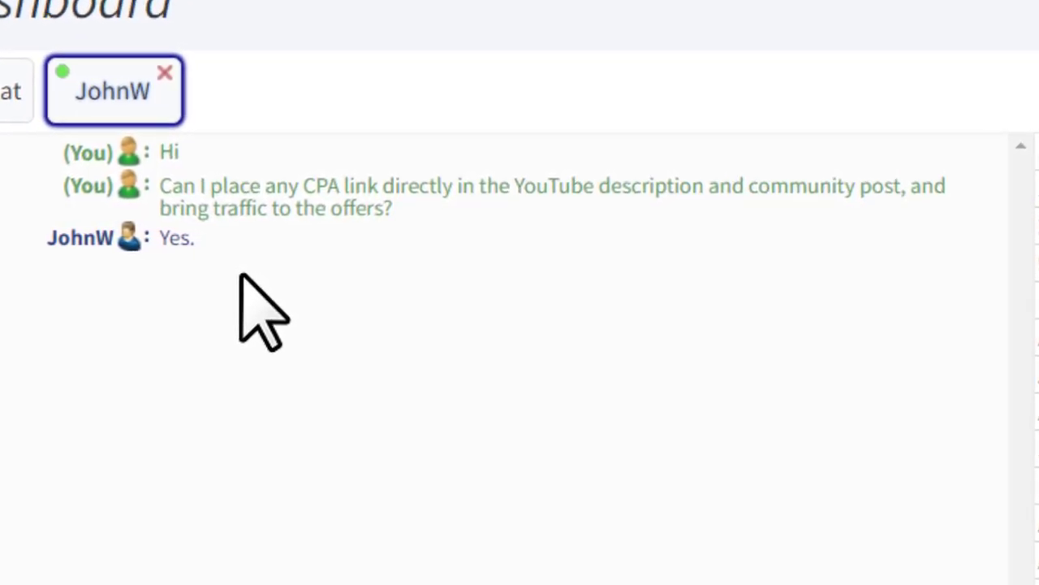
pyautogui.moveTo(154, 185); pyautogui.dragTo(402, 213)
pyautogui.click(406, 212)
pyautogui.moveTo(177, 239); pyautogui.dragTo(124, 244)
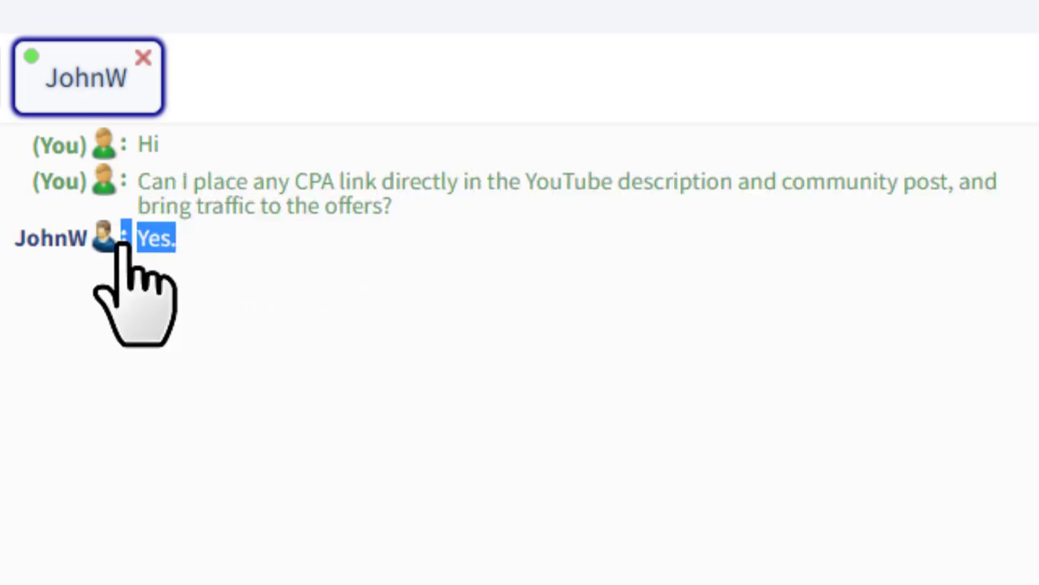
pyautogui.click(248, 239)
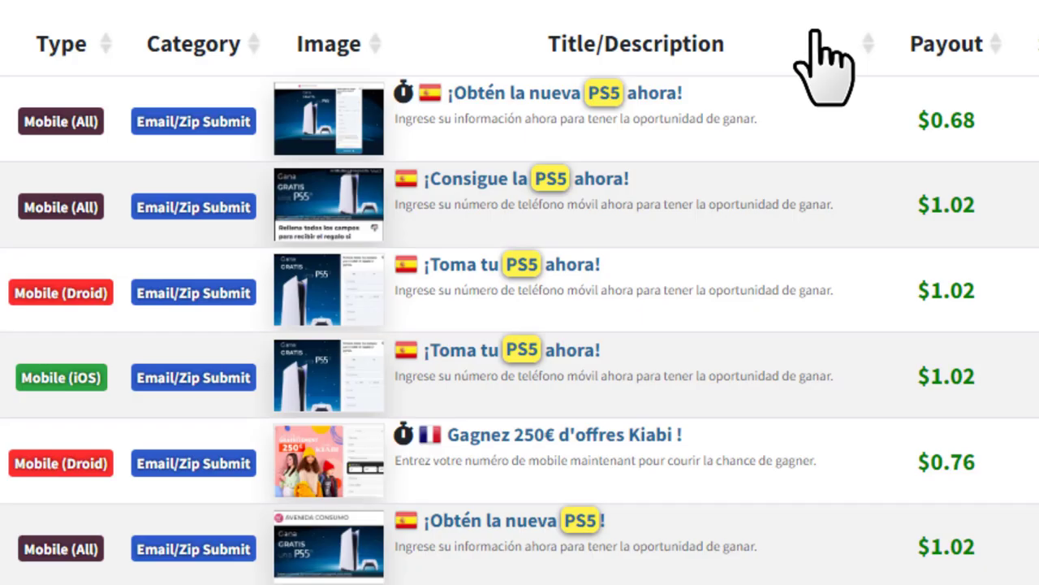
# Step: In the PS5 offer list, highlight the $1.02 payouts, including ¡Obtén la nueva PS5!
pyautogui.scroll(-3, 824, 69)
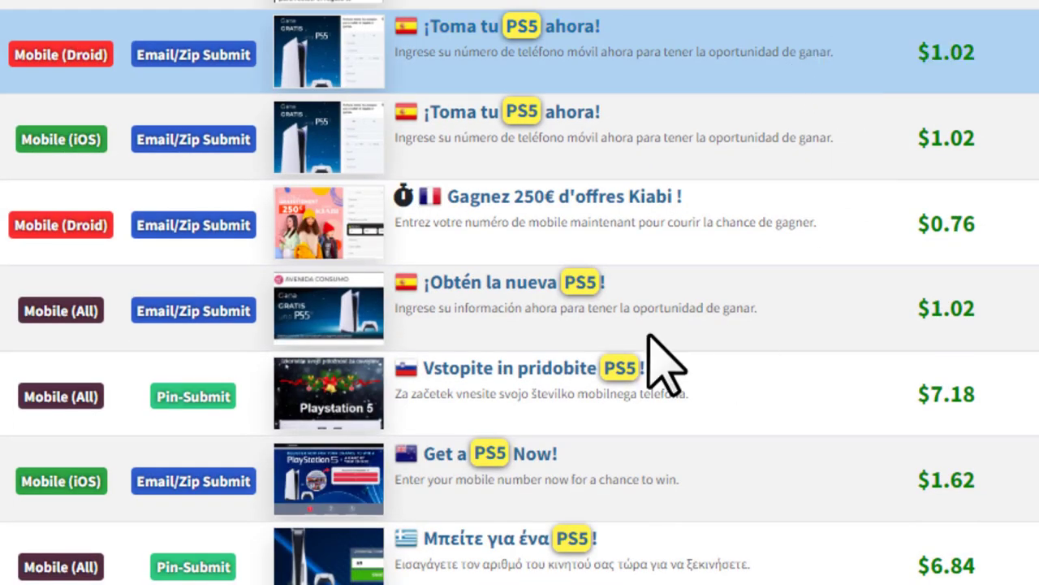
pyautogui.moveTo(918, 138); pyautogui.dragTo(981, 147)
pyautogui.moveTo(921, 230); pyautogui.dragTo(977, 227)
pyautogui.moveTo(896, 303); pyautogui.dragTo(993, 305)
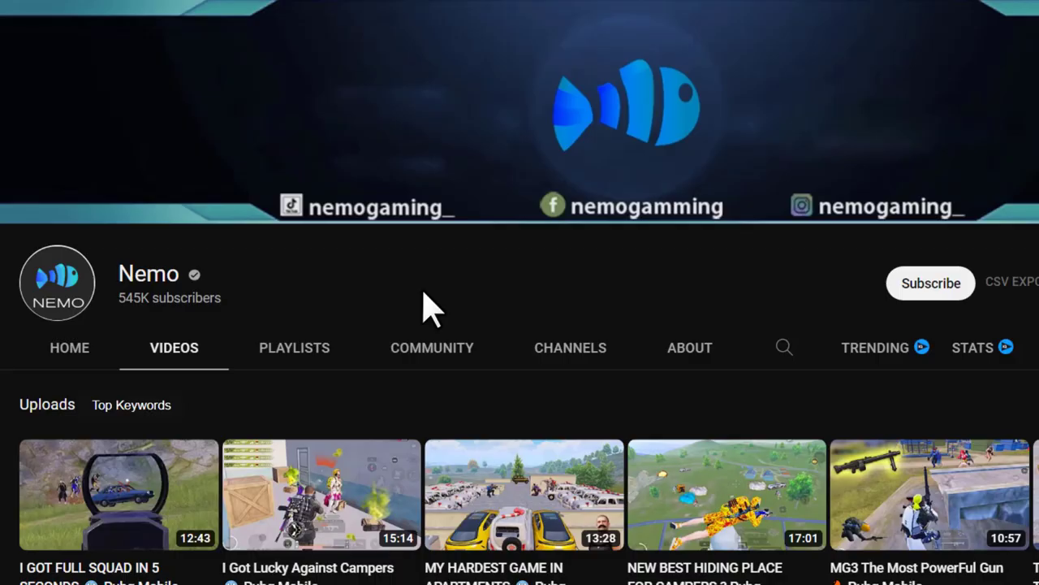
# Step: Scroll through the Nemo channel's PUBG Mobile uploads and back toward the newest videos
pyautogui.scroll(-5, 425, 296)
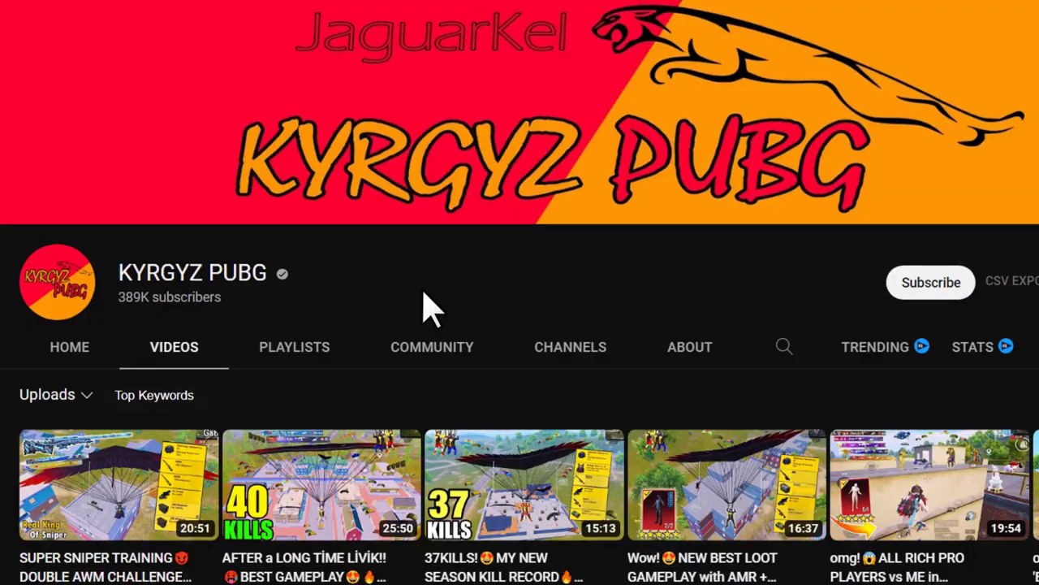
pyautogui.scroll(-4, 426, 302)
pyautogui.scroll(-2, 427, 280)
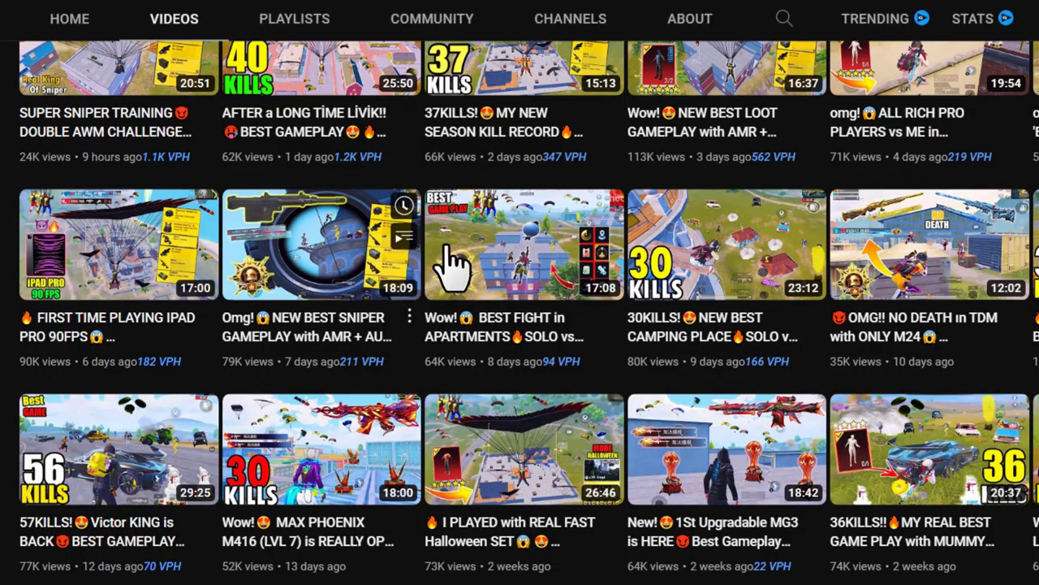
pyautogui.scroll(-5, 529, 309)
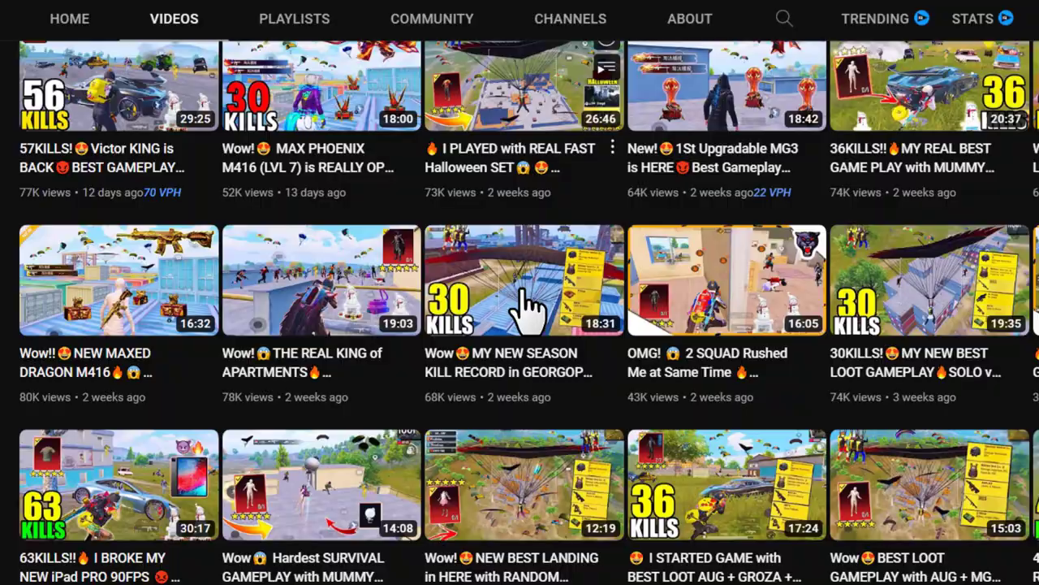
pyautogui.scroll(-2, 529, 307)
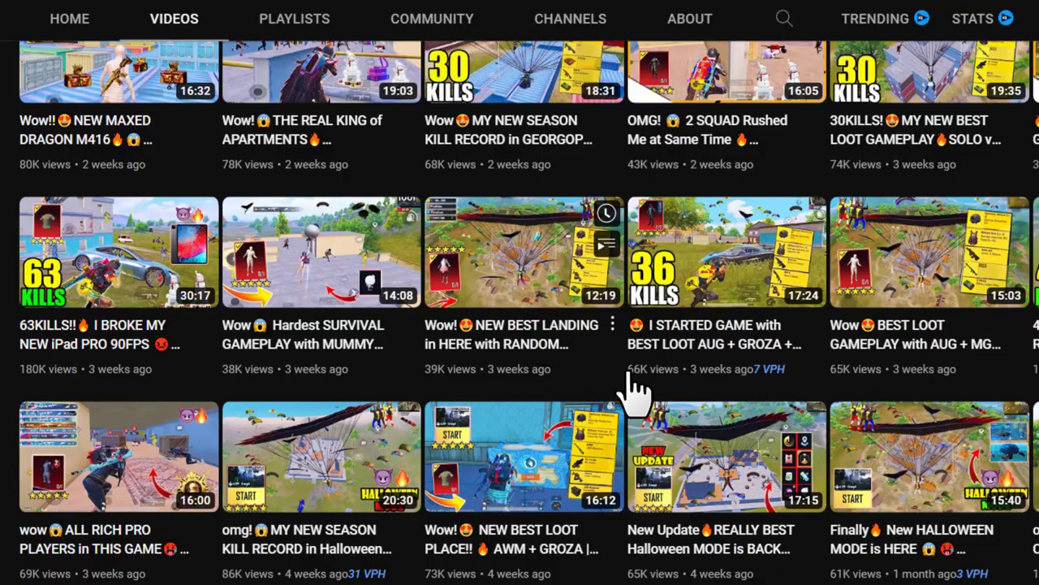
pyautogui.scroll(-4, 533, 263)
pyautogui.scroll(-5, 520, 264)
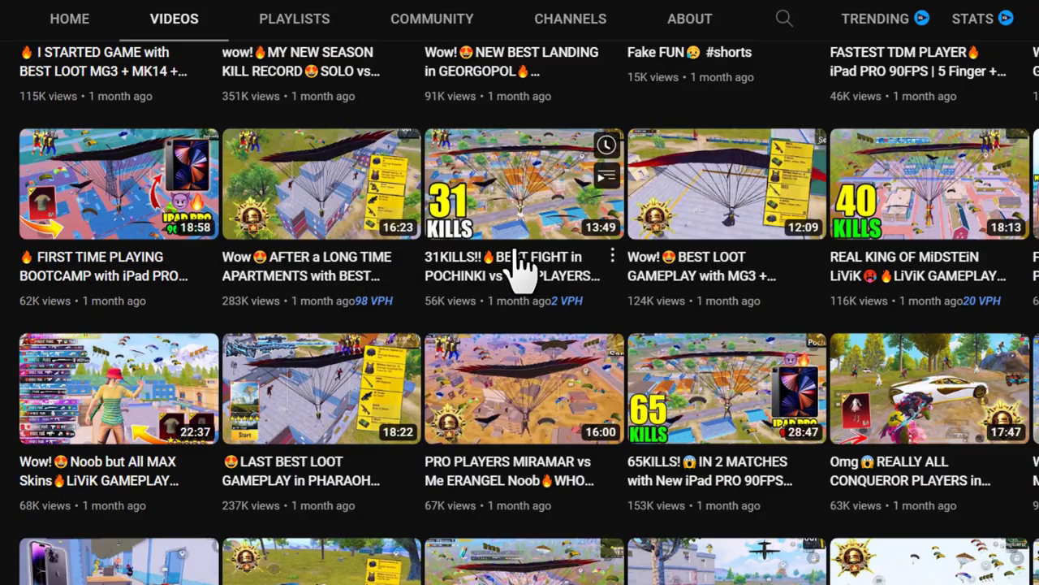
pyautogui.scroll(-1, 520, 264)
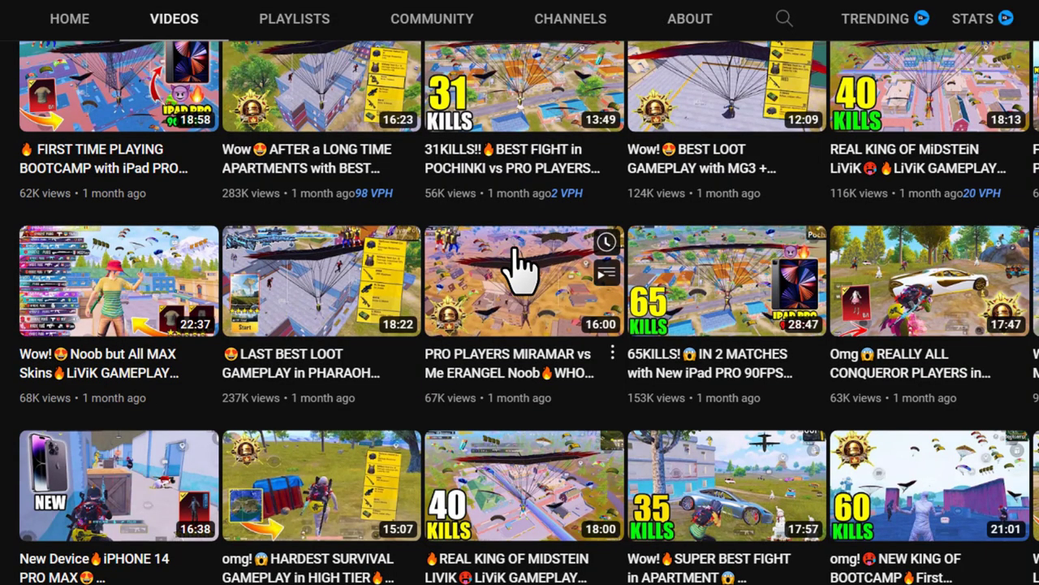
pyautogui.scroll(-2, 528, 292)
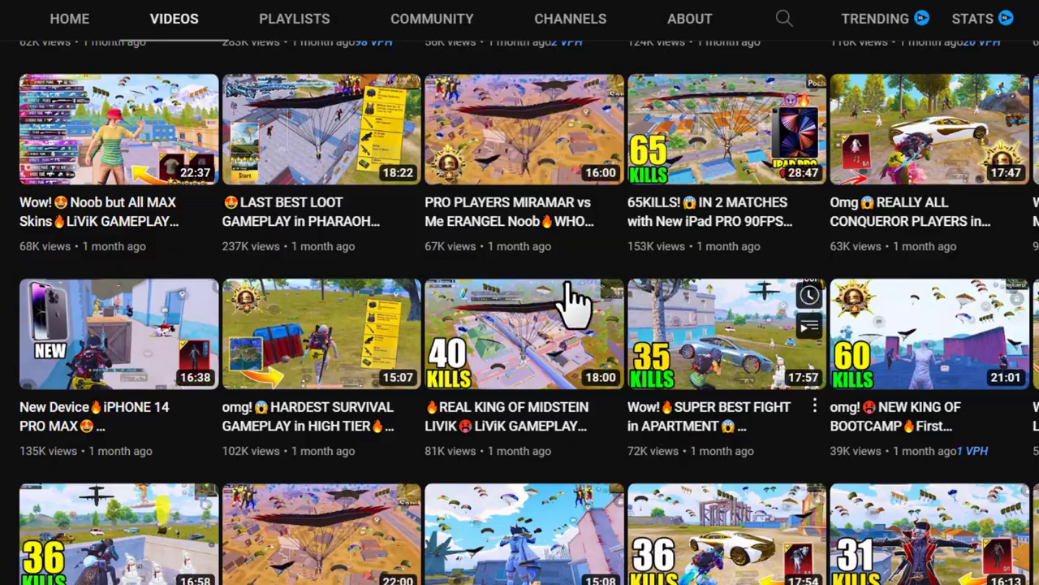
pyautogui.scroll(10, 528, 298)
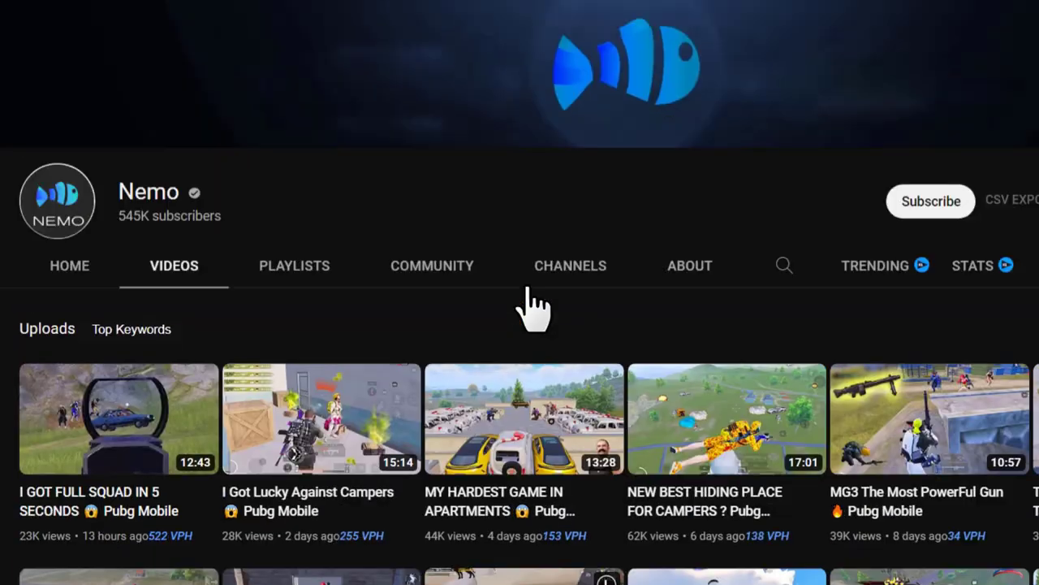
pyautogui.scroll(-2, 530, 289)
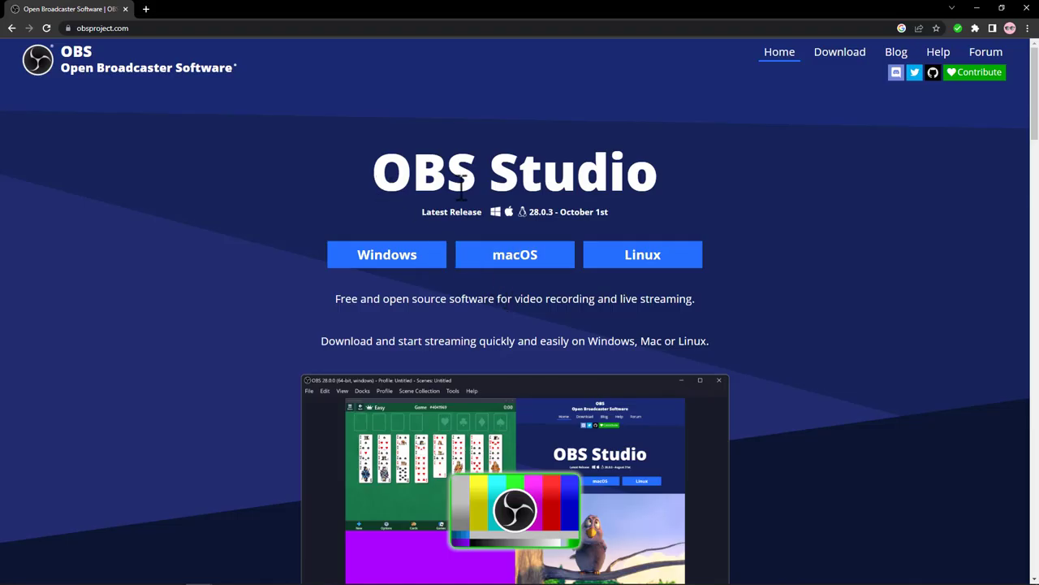
pyautogui.moveTo(374, 186); pyautogui.dragTo(676, 197)
pyautogui.click(671, 185)
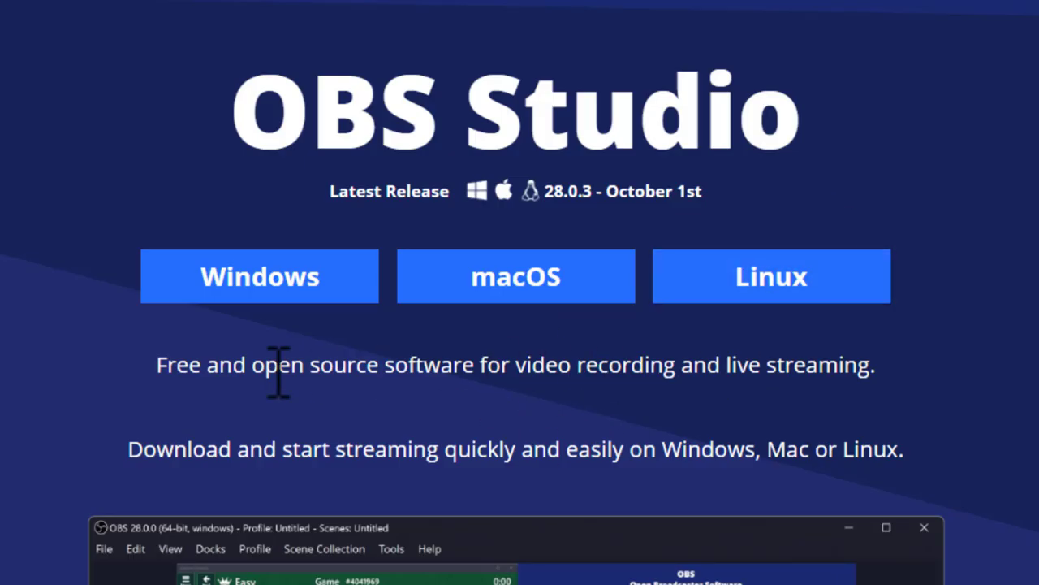
pyautogui.moveTo(156, 364); pyautogui.dragTo(500, 375)
pyautogui.moveTo(577, 363); pyautogui.dragTo(708, 366)
pyautogui.moveTo(801, 375); pyautogui.dragTo(905, 372)
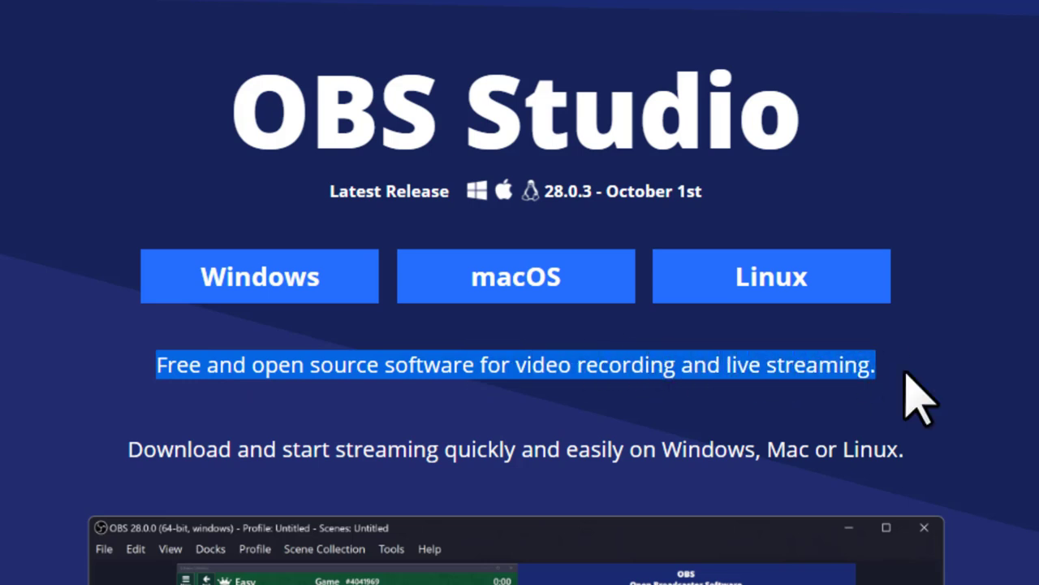
pyautogui.click(904, 375)
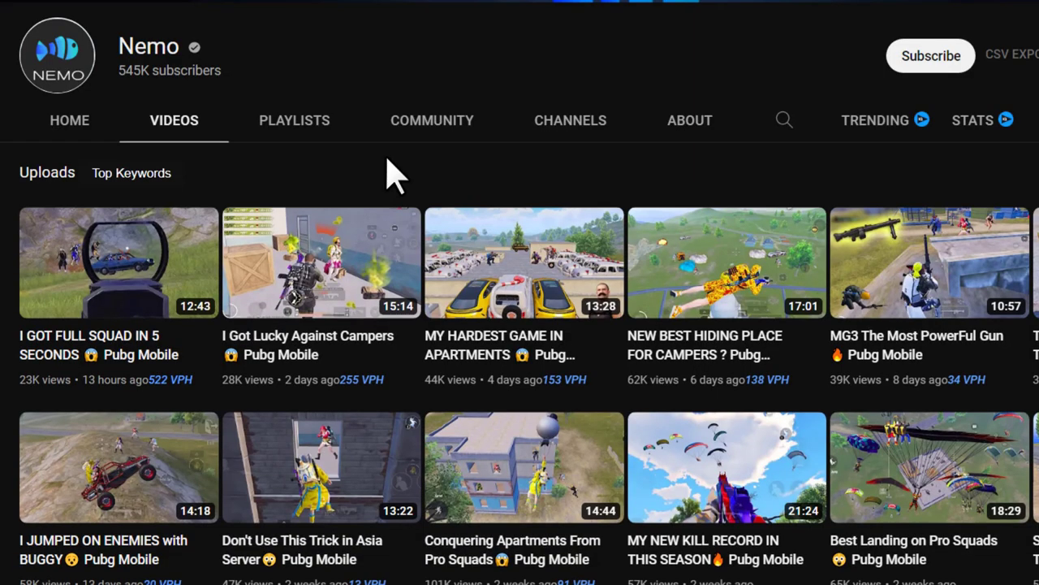
# Step: Browse the channel's Videos grid, then open KYRGYZ PUBG's Community tab and scroll its posts
pyautogui.scroll(-4, 390, 171)
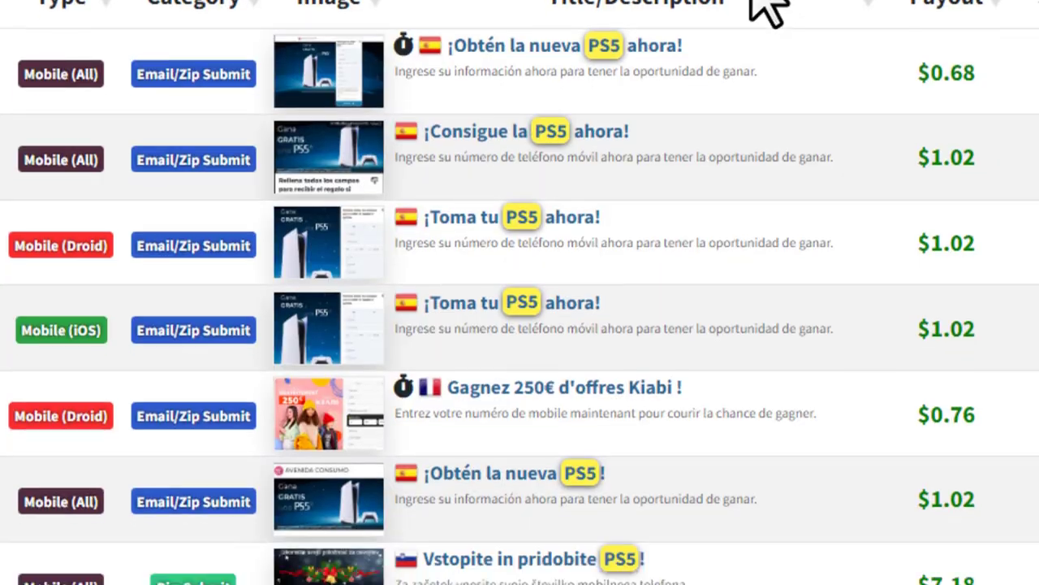
pyautogui.scroll(-3, 759, 29)
pyautogui.scroll(1, 760, 158)
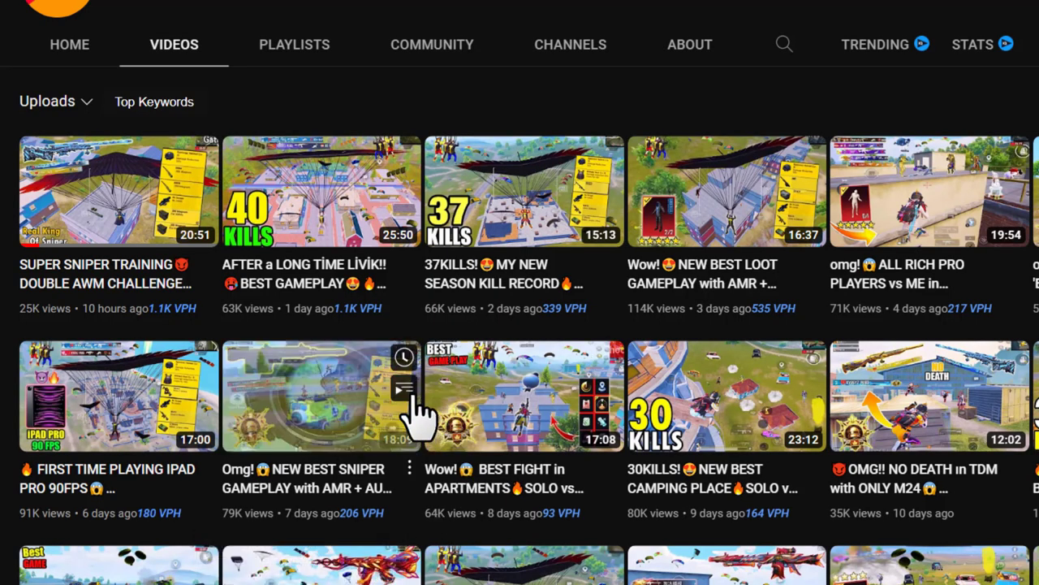
pyautogui.scroll(3, 418, 414)
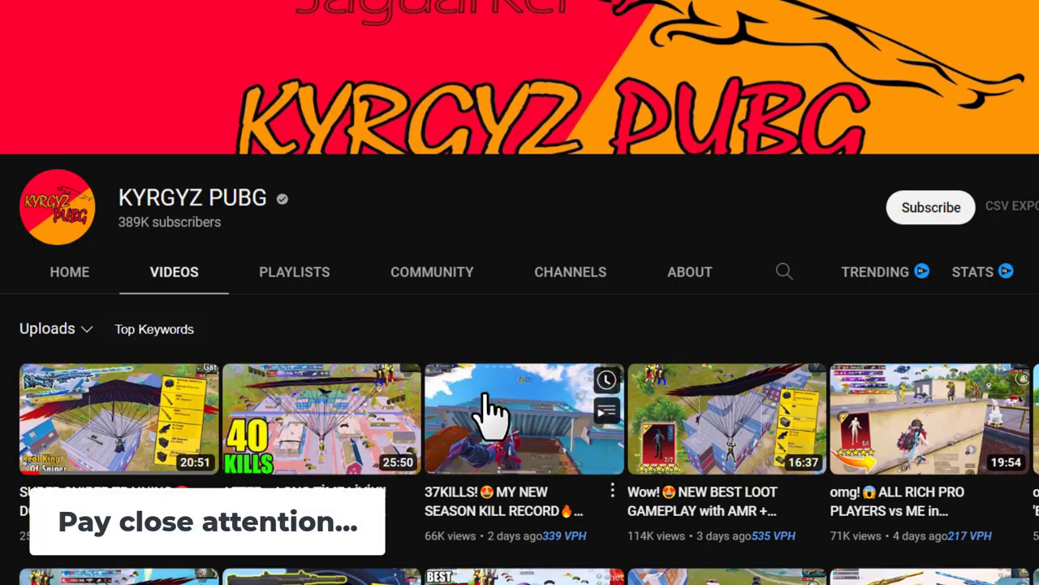
pyautogui.scroll(-1, 487, 410)
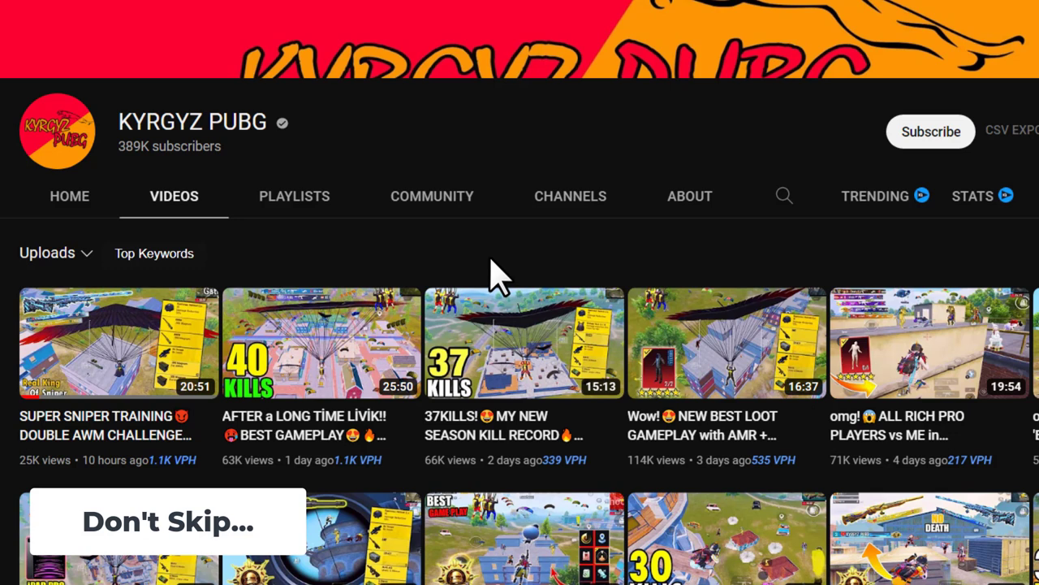
pyautogui.click(431, 213)
pyautogui.scroll(-5, 430, 214)
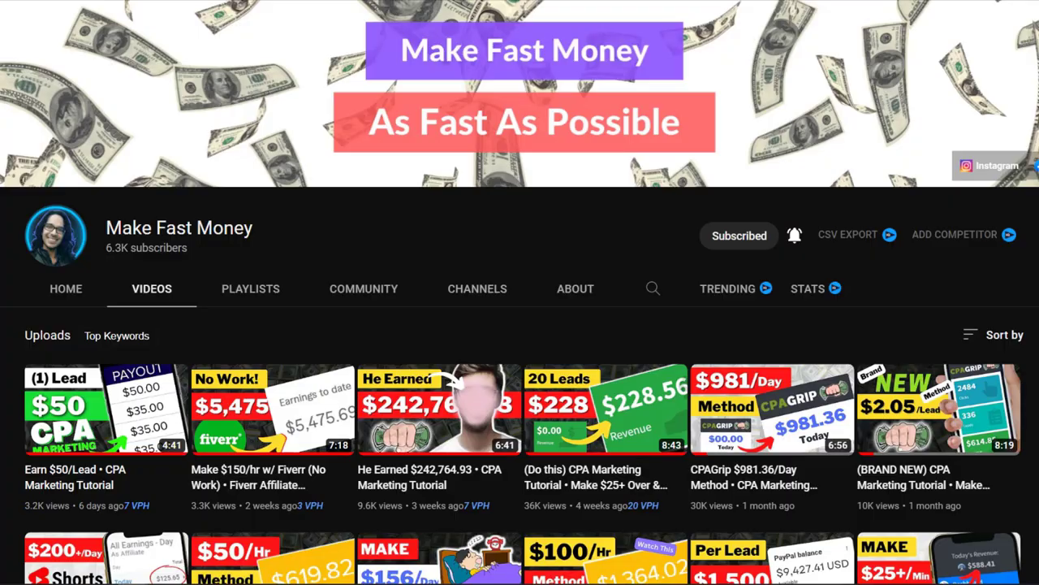
# Step: Scroll through the Make Fast Money channel's CPA marketing tutorial thumbnails
pyautogui.scroll(-5, 520, 325)
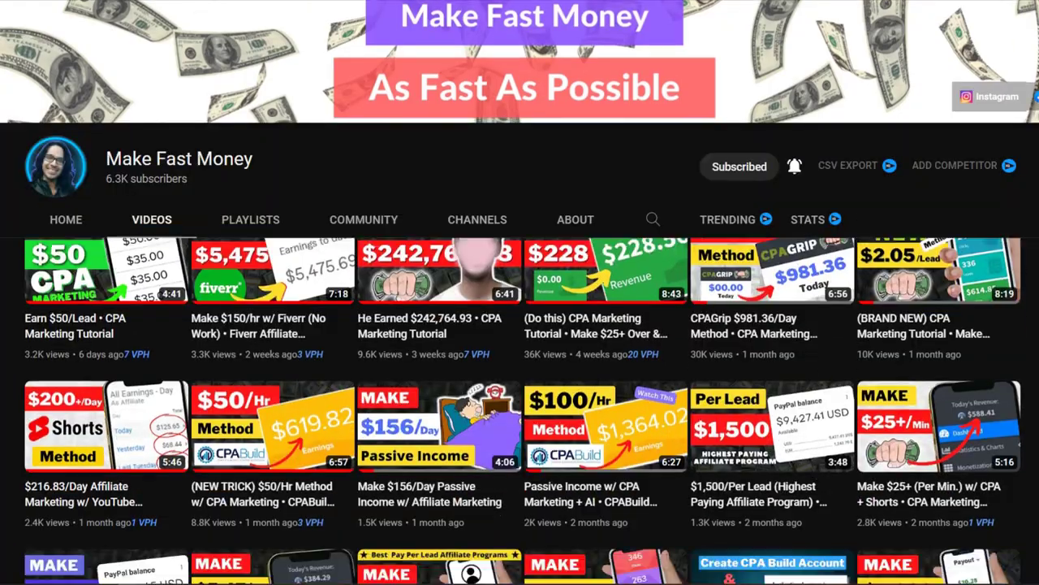
pyautogui.scroll(-3, 520, 308)
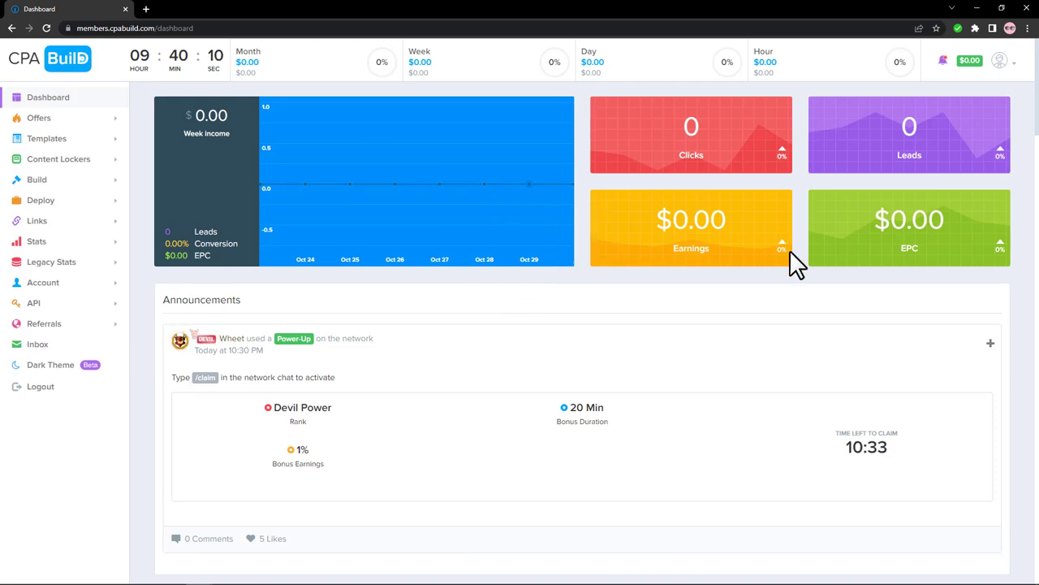
# Step: Scroll the CPABuild dashboard down to the Featured Templates carousel showing PUBG 2020 (Full Responsive) - High Convert
pyautogui.scroll(-10, 1011, 302)
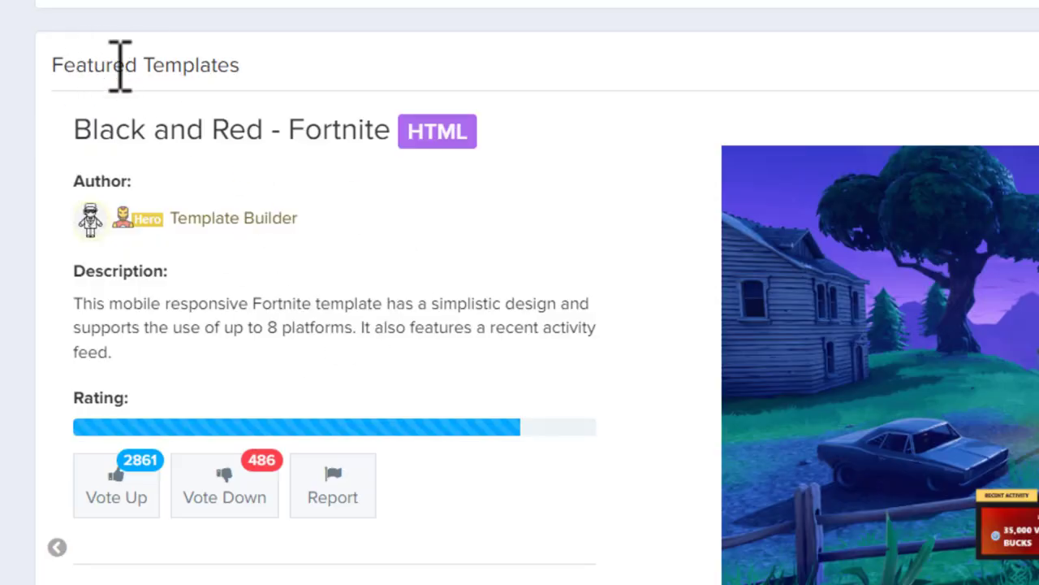
pyautogui.moveTo(52, 65); pyautogui.dragTo(251, 74)
pyautogui.click(251, 90)
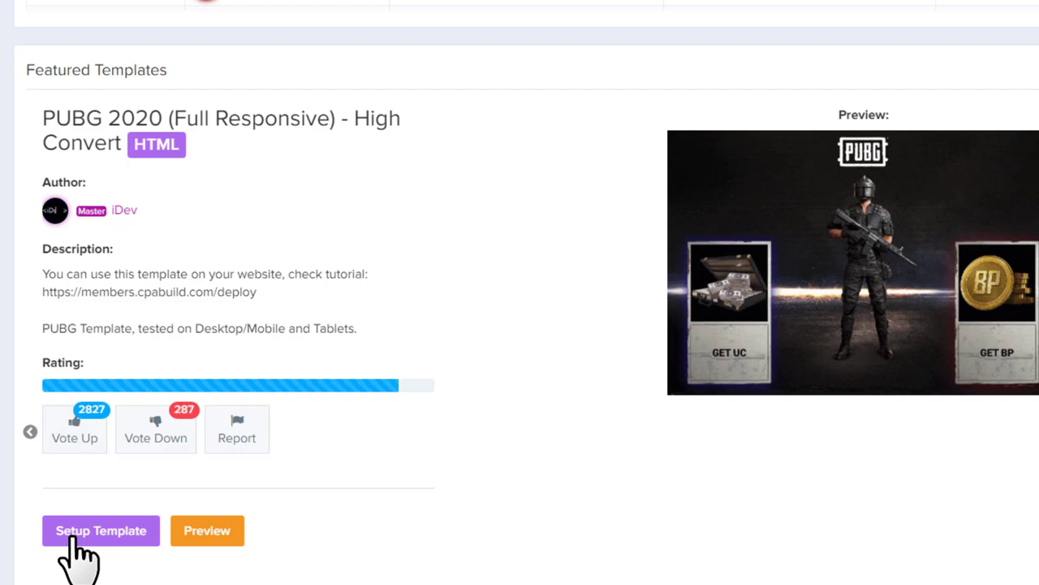
# Step: Set up the PUBG 2020 template with default variables and save it as PUBG 2020 (Full Responsive) v5 with preview
pyautogui.click(120, 536)
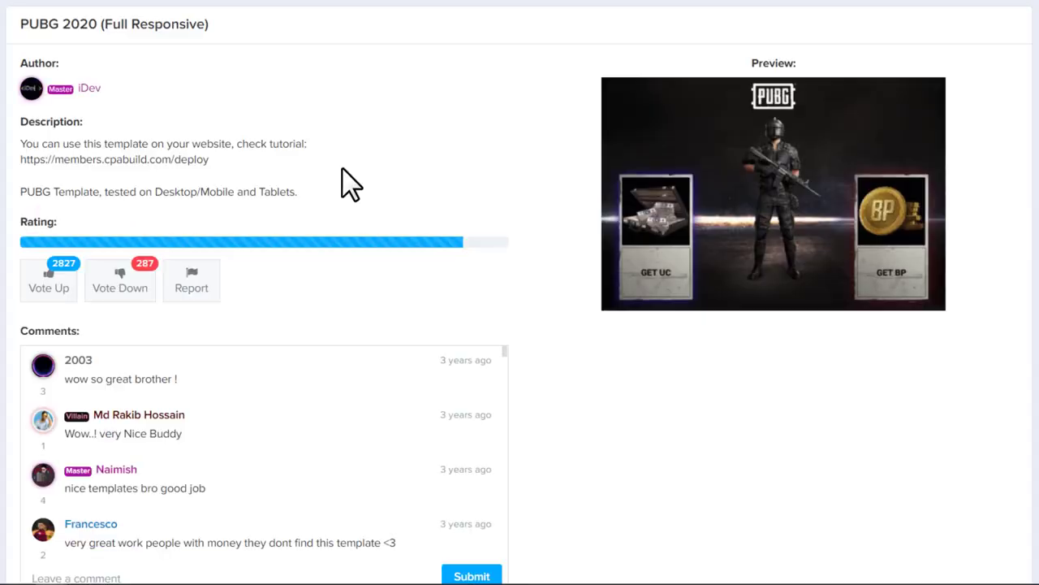
pyautogui.scroll(-9, 539, 209)
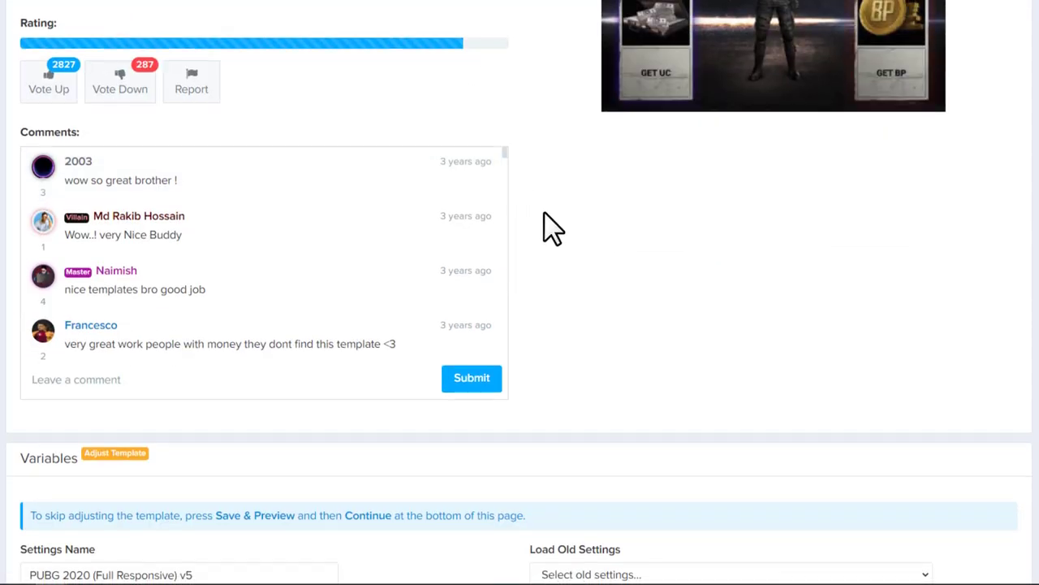
pyautogui.scroll(-3, 289, 390)
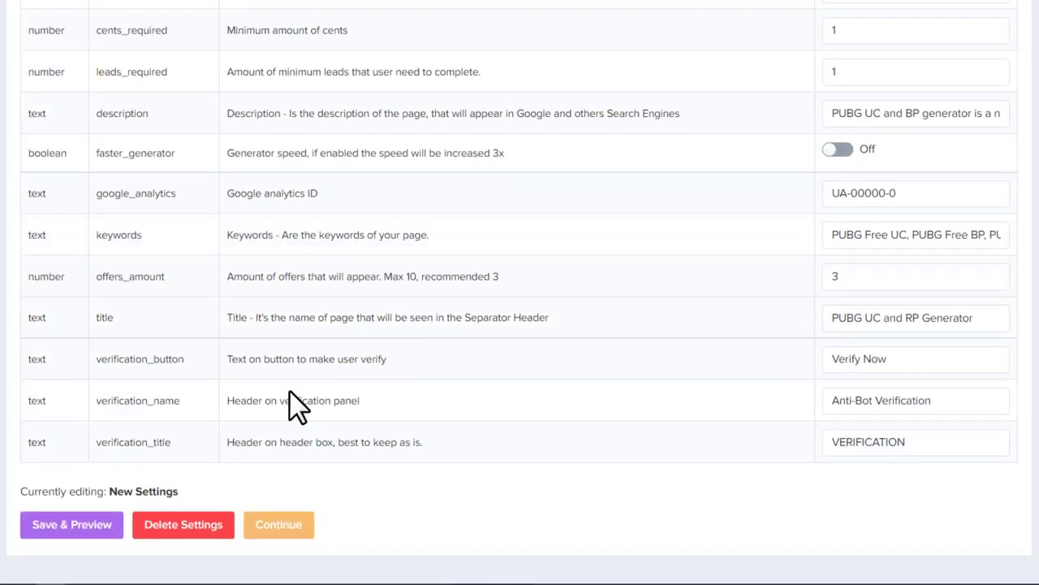
pyautogui.click(82, 526)
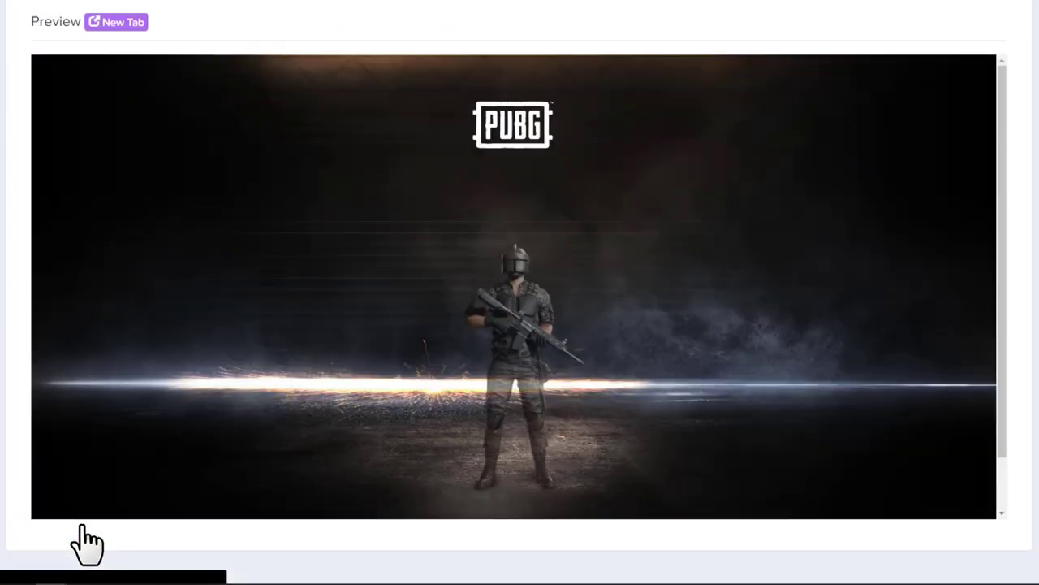
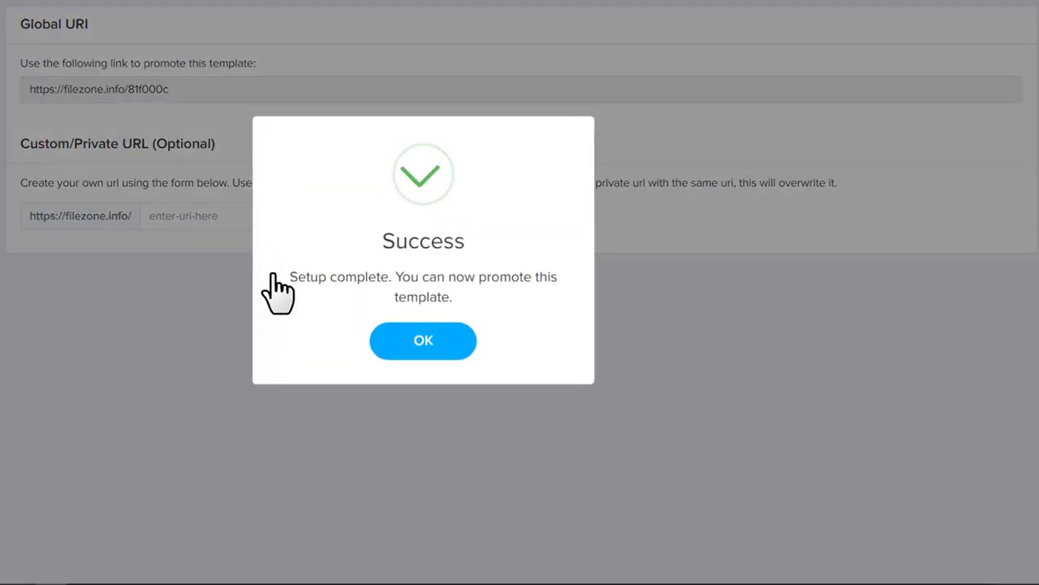
pyautogui.moveTo(415, 318); pyautogui.dragTo(331, 317)
pyautogui.moveTo(446, 319); pyautogui.dragTo(672, 319)
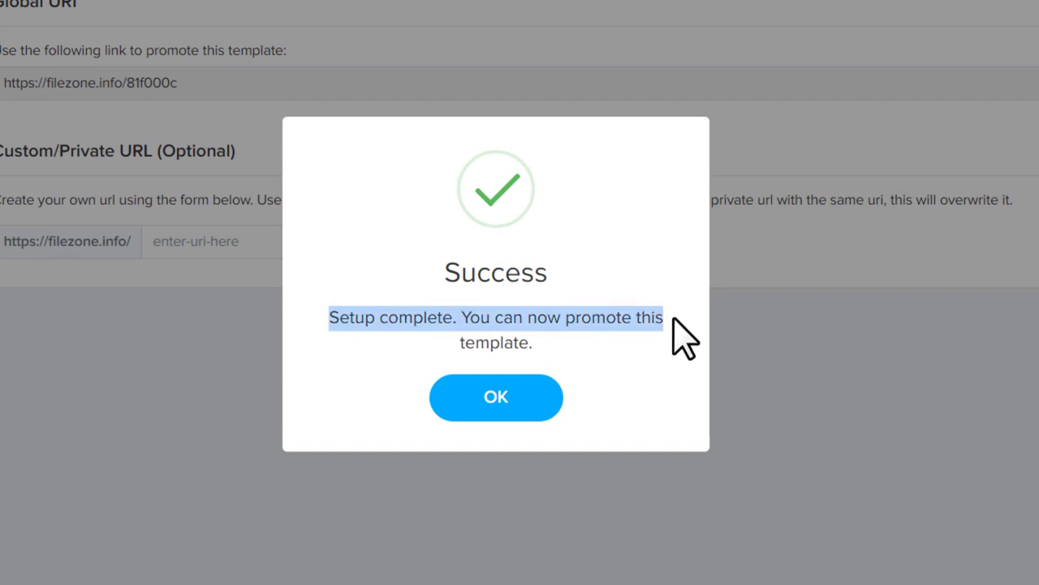
pyautogui.click(560, 357)
pyautogui.click(494, 395)
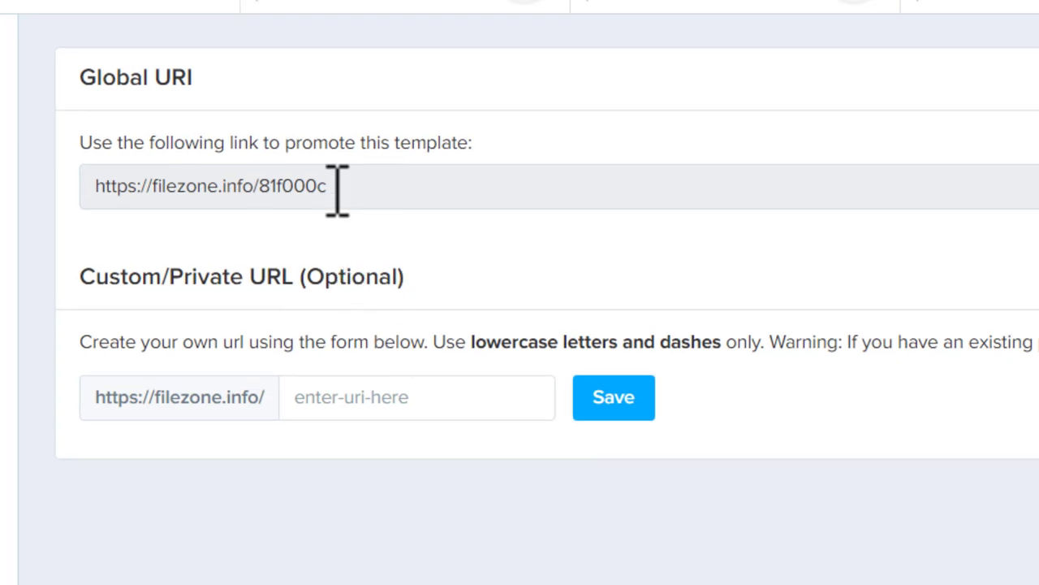
pyautogui.moveTo(337, 191); pyautogui.dragTo(216, 190)
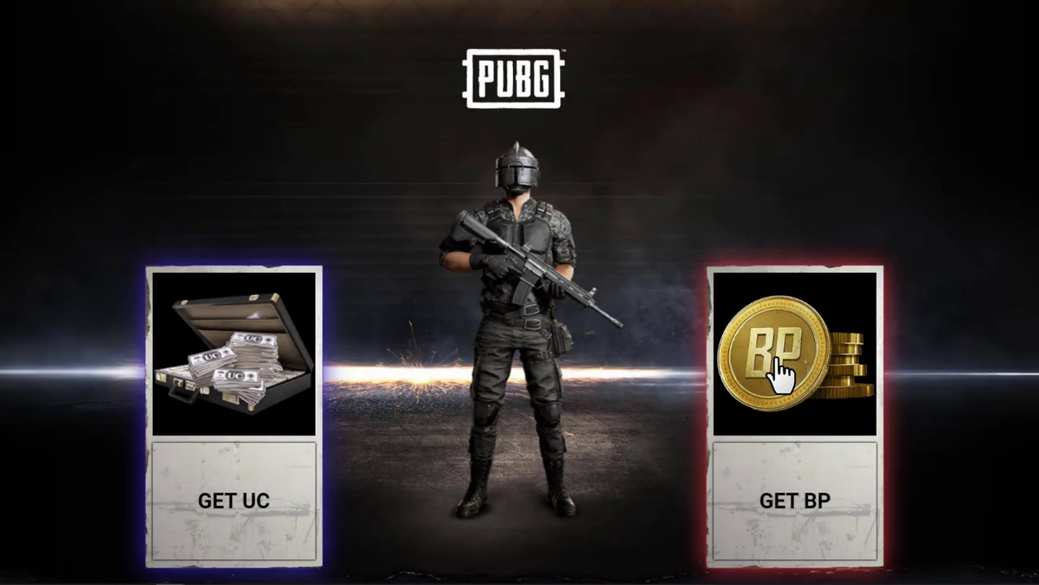
# Step: Claim the 2500 UC reward with a username and start the generator run
pyautogui.click(239, 406)
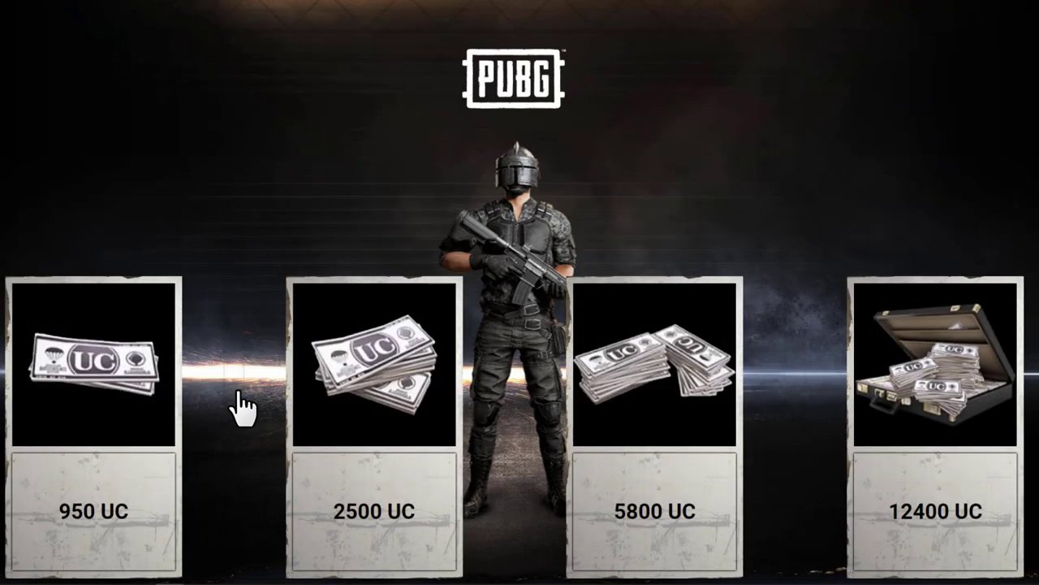
pyautogui.click(369, 497)
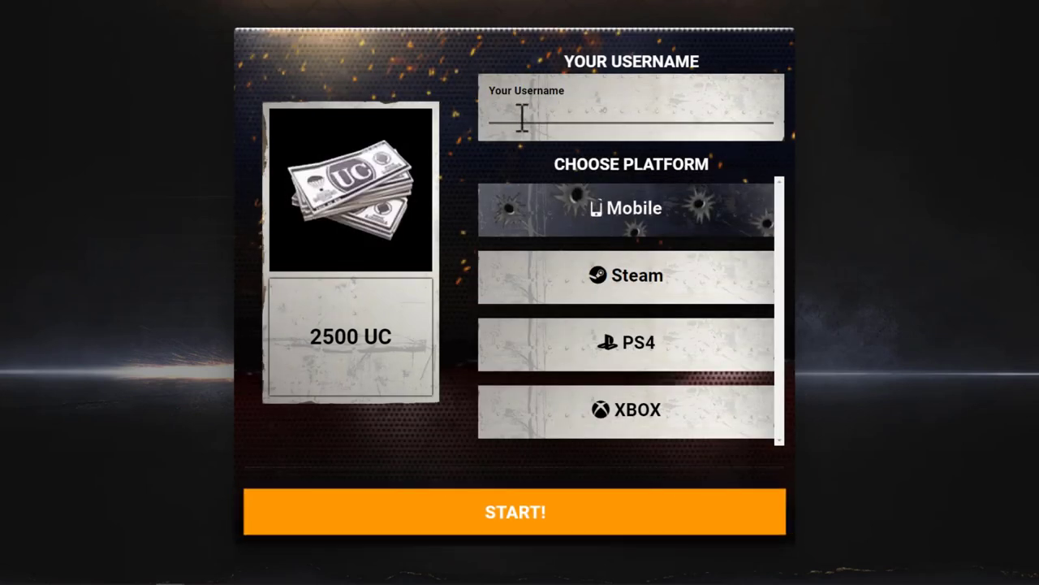
pyautogui.write('mfm')
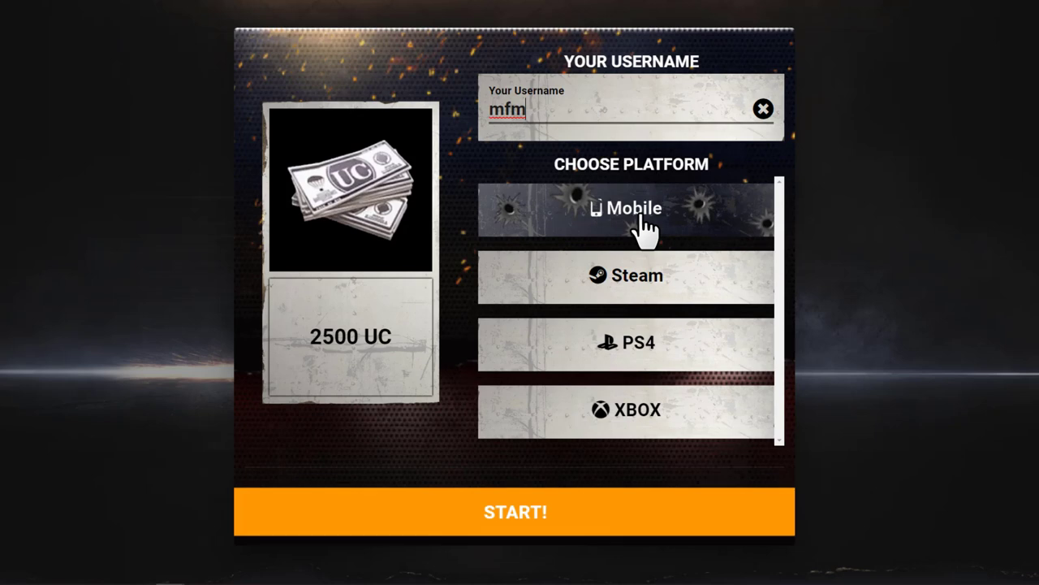
pyautogui.click(530, 509)
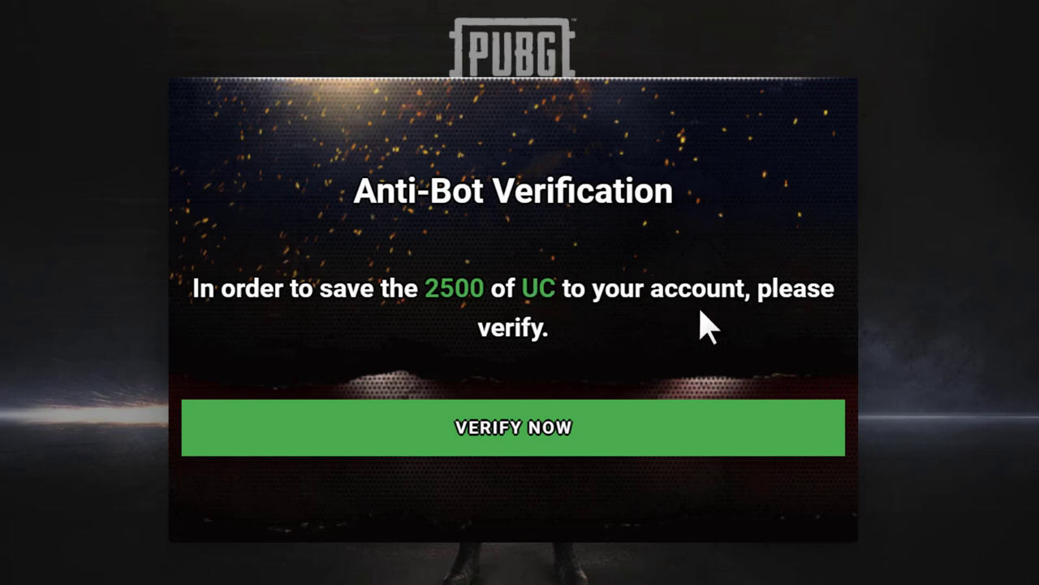
# Step: Open the VERIFY NOW offer page, then restart GET UC and pick the 5800 UC card
pyautogui.click(521, 434)
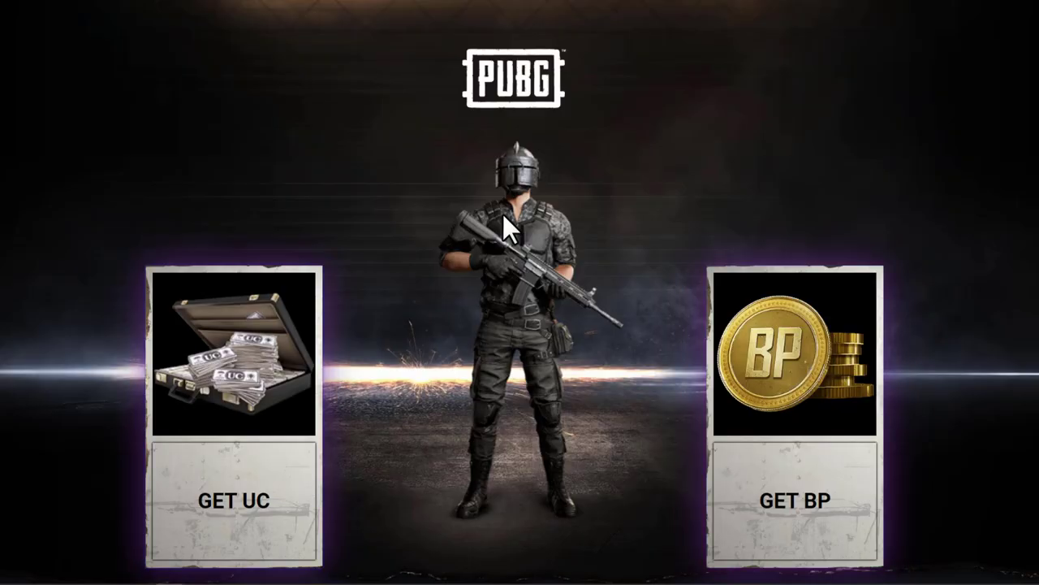
pyautogui.click(232, 375)
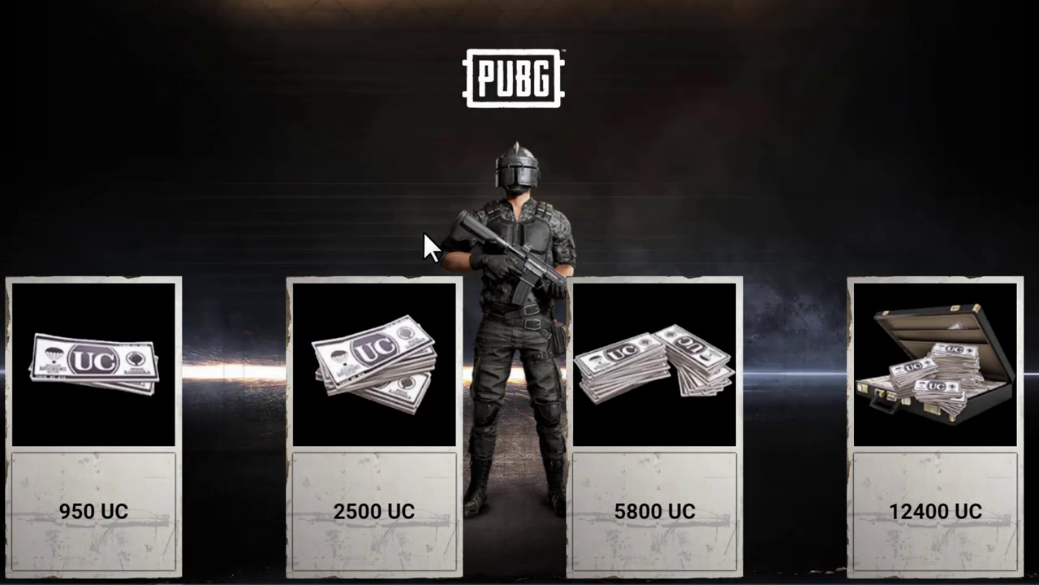
pyautogui.click(640, 372)
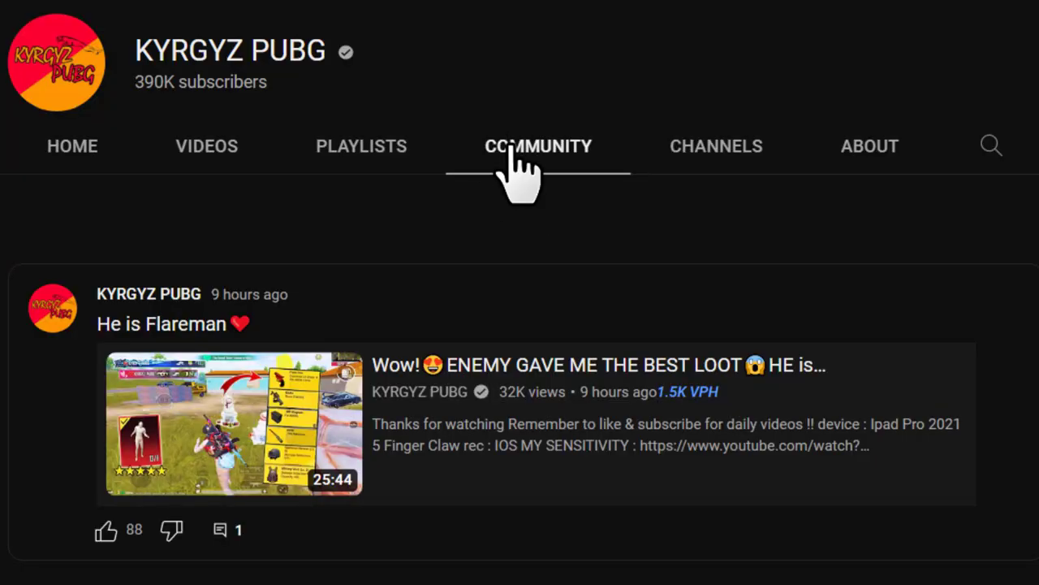
# Step: Scroll through the KYRGYZ PUBG channel's recent video uploads
pyautogui.scroll(-2, 511, 148)
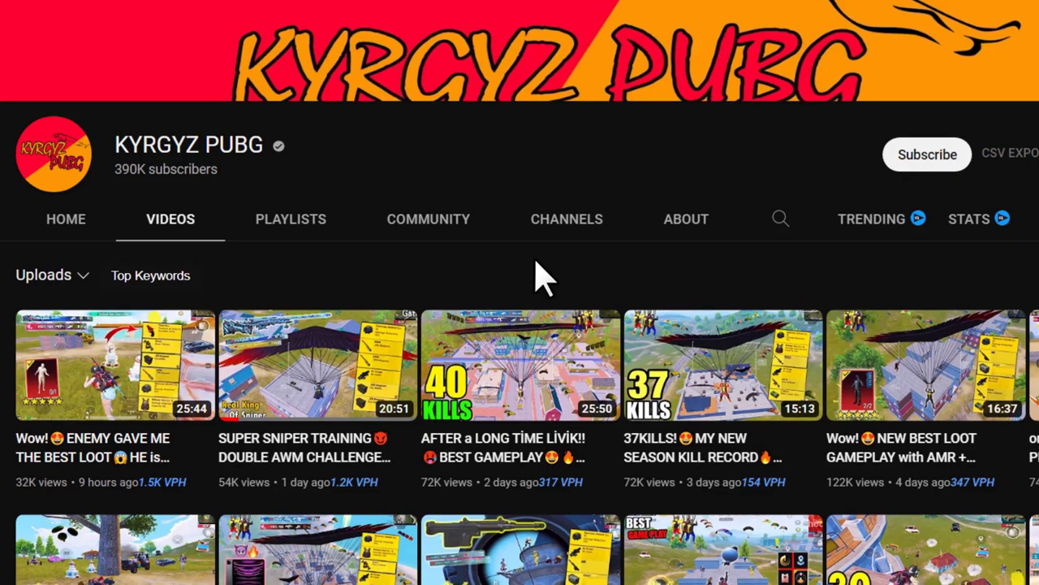
pyautogui.scroll(-2, 541, 274)
pyautogui.scroll(3, 550, 249)
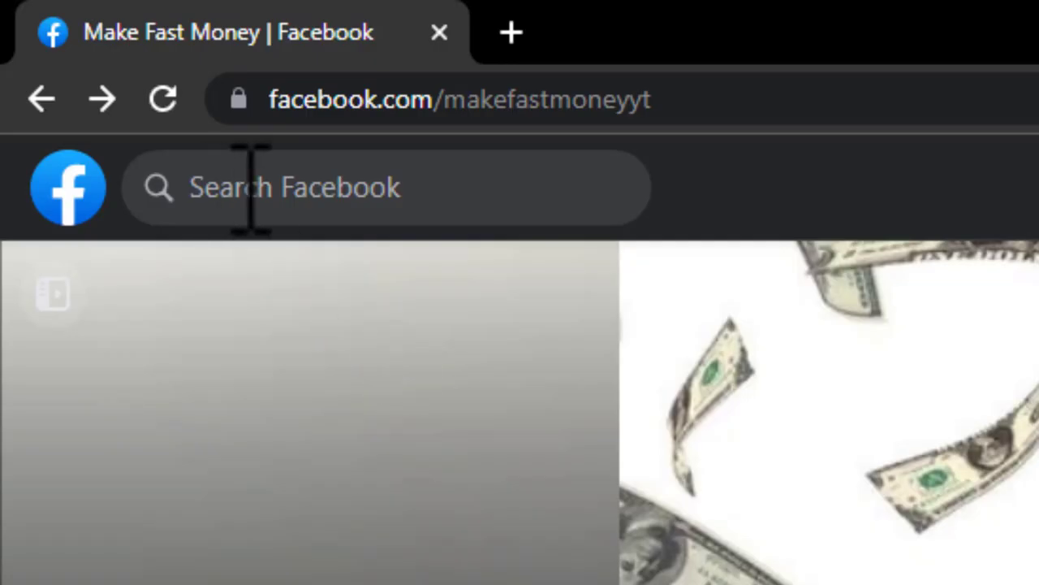
# Step: Search Facebook for 'pubg' and filter the results to public groups
pyautogui.click(298, 197)
pyautogui.write('pubg')
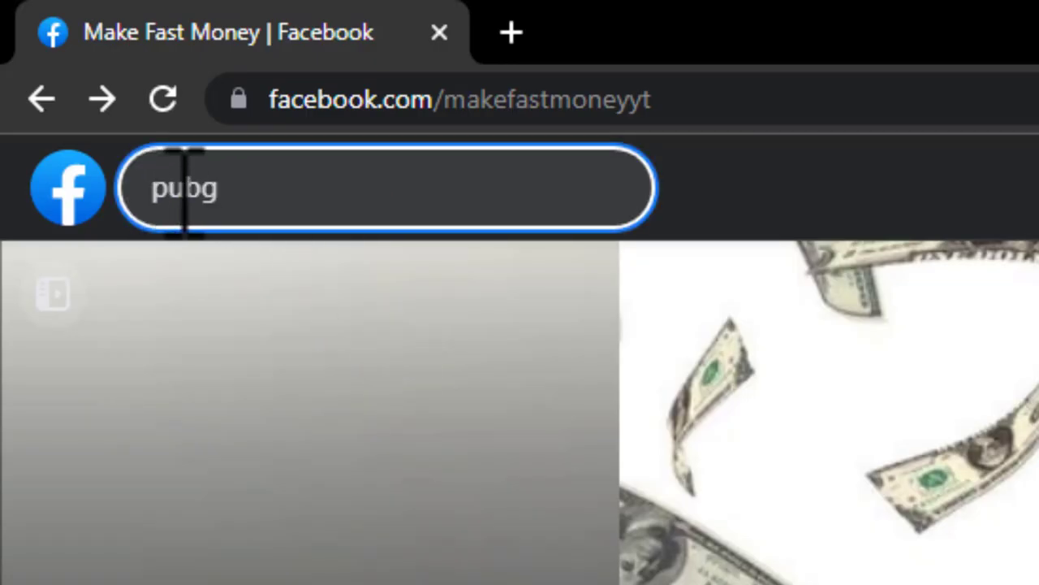
pyautogui.press('Return')
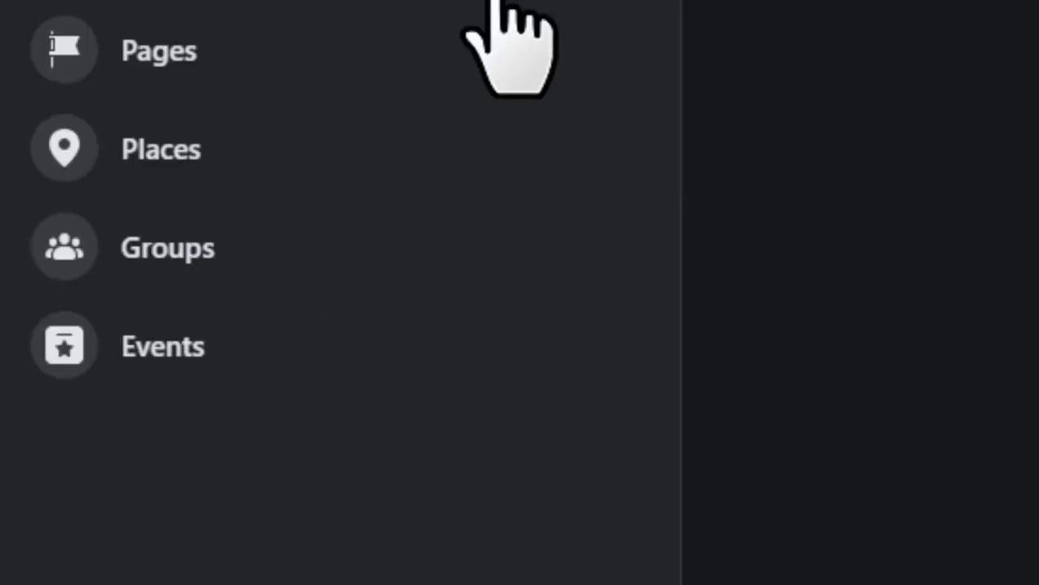
pyautogui.click(189, 246)
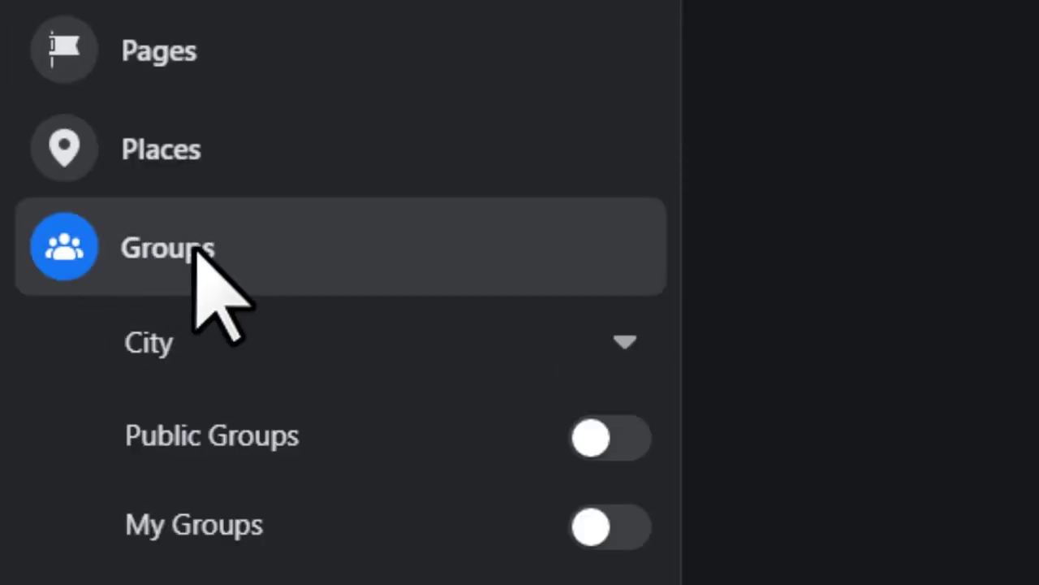
pyautogui.click(579, 432)
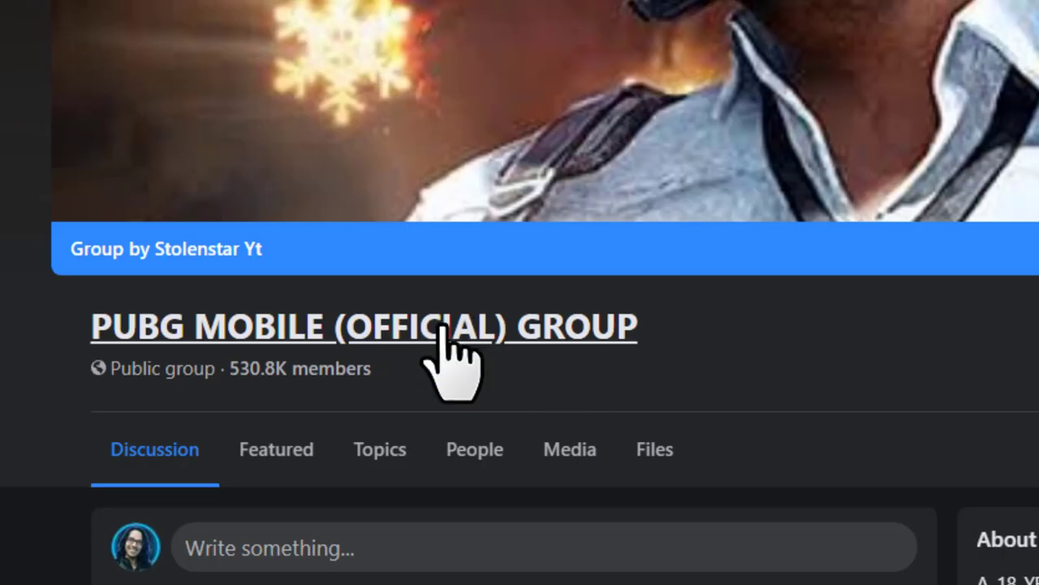
# Step: Highlight the PUBG MOBILE (OFFICIAL) GROUP's 530.8K member count and scroll its page
pyautogui.moveTo(396, 371); pyautogui.dragTo(259, 368)
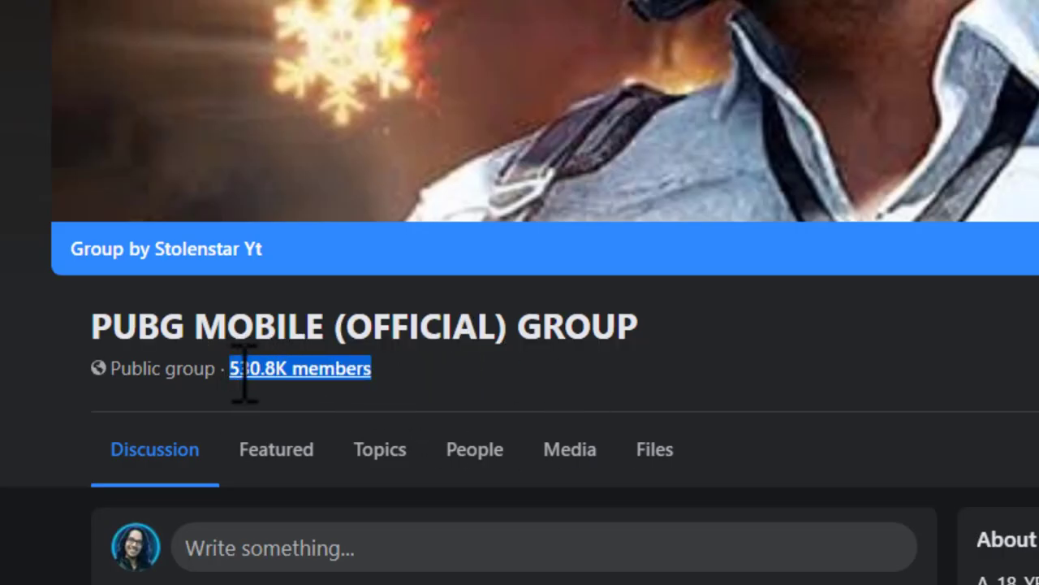
pyautogui.click(543, 383)
pyautogui.scroll(-1, 544, 386)
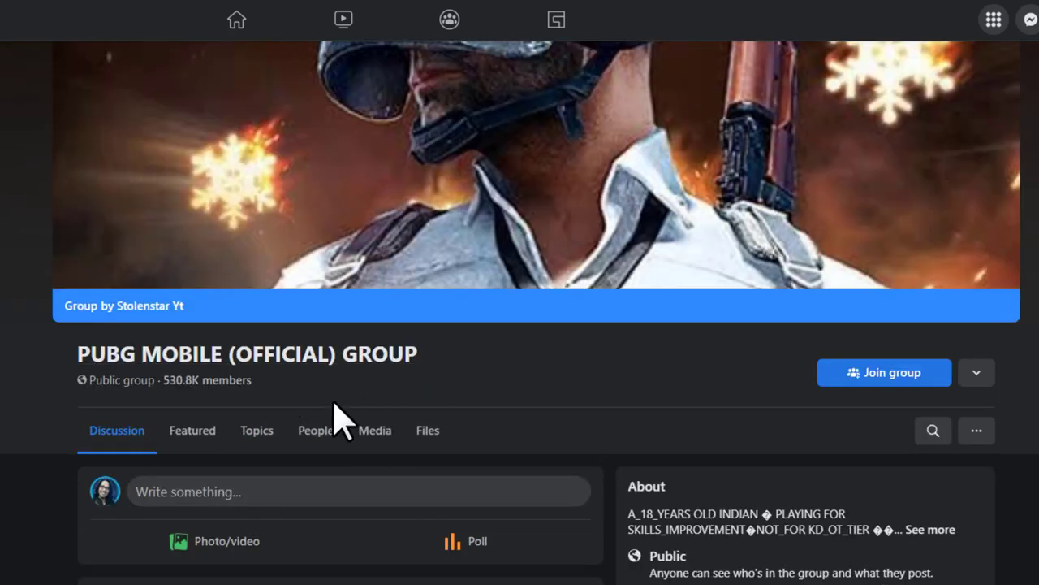
pyautogui.scroll(1, 363, 398)
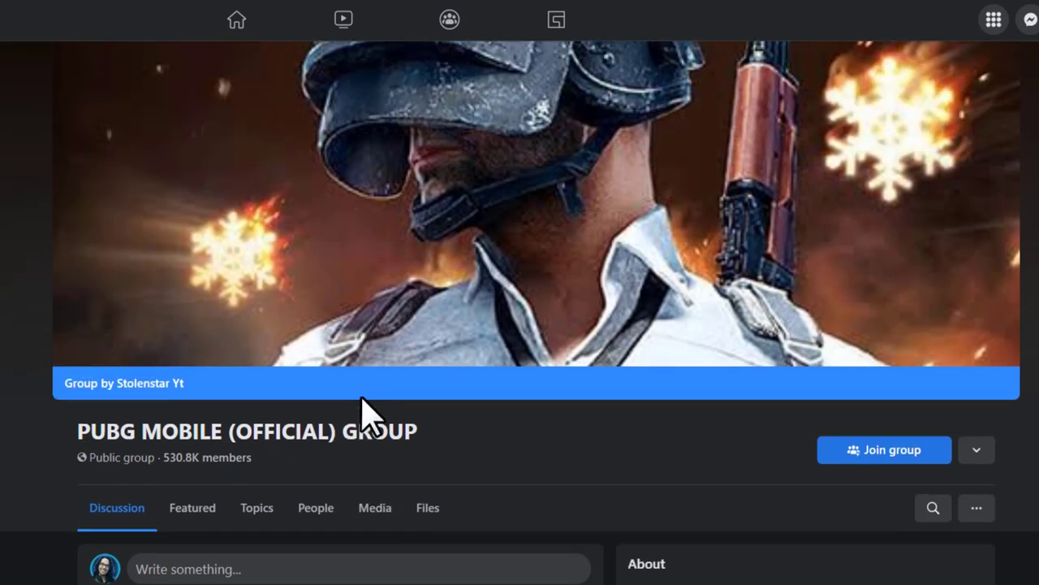